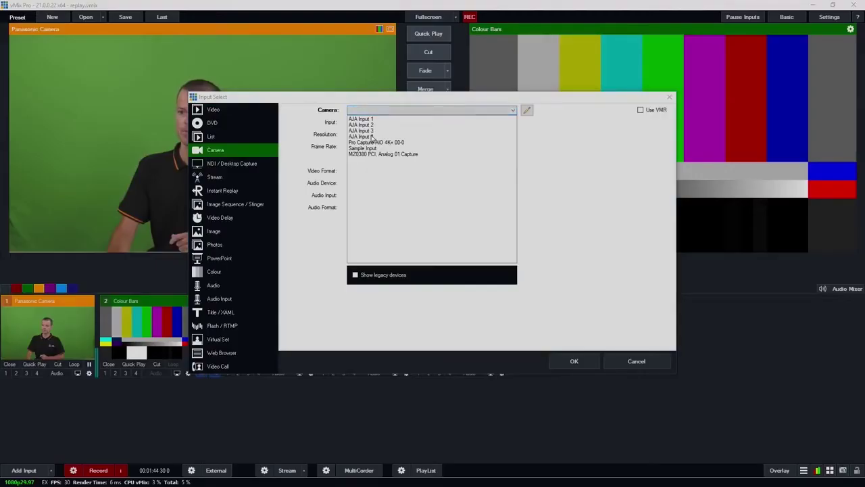
Configure the new camera source's frame rate and add AJA Input 4 as an input.
click(430, 146)
click(386, 173)
click(575, 361)
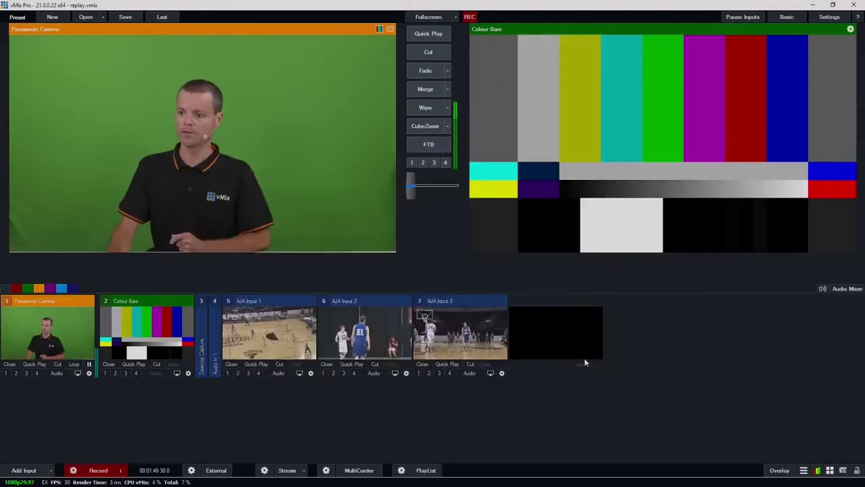
Preview the feeds of the four AJA camera inputs in turn, finishing on AJA Input 1.
click(365, 331)
click(460, 331)
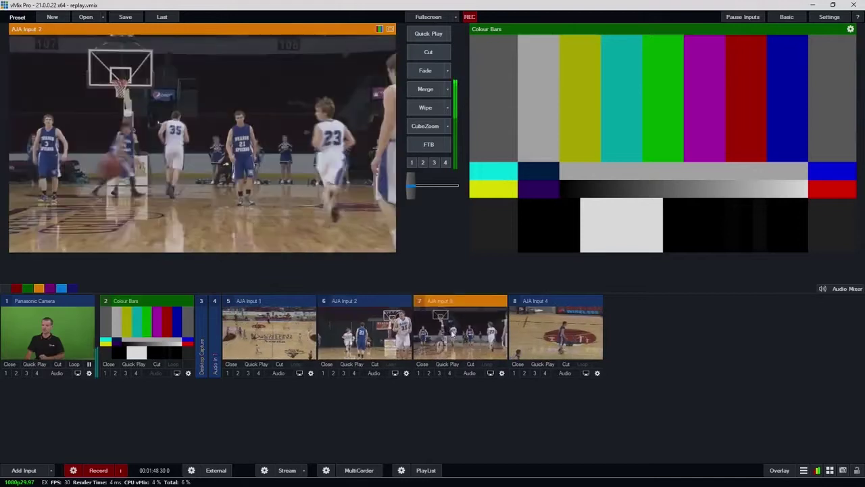
click(554, 331)
click(460, 332)
click(269, 331)
click(365, 331)
click(460, 331)
click(574, 334)
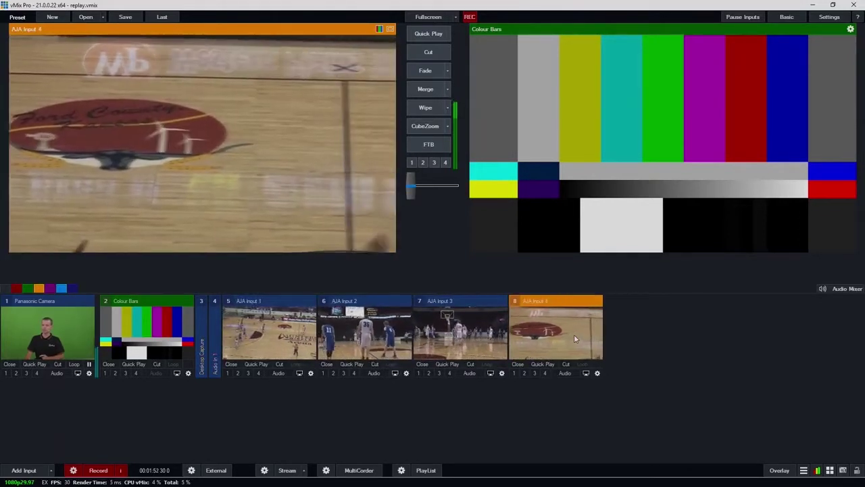
click(271, 349)
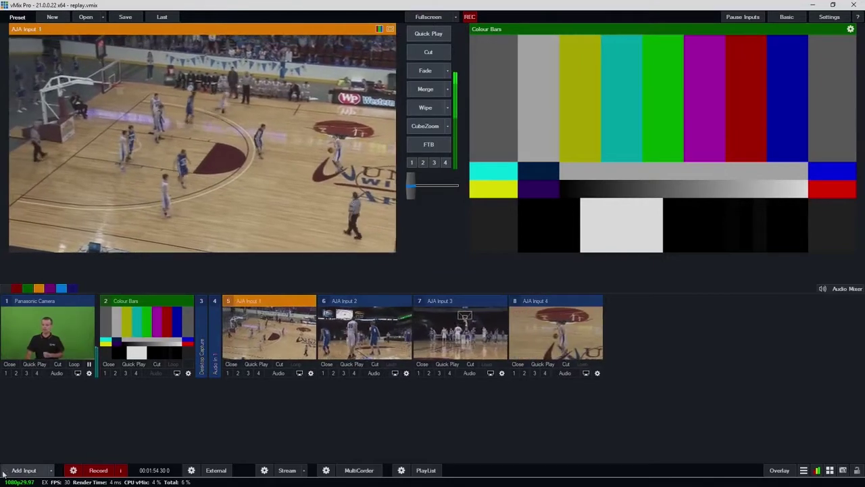
Start a new Instant Replay input and create a folder named replaysession in Replay 2.0 as its session folder.
click(24, 470)
click(244, 190)
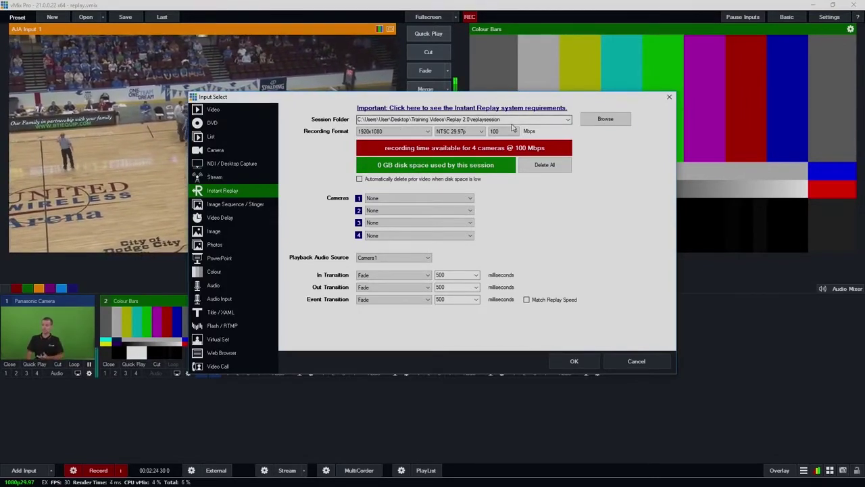
click(594, 122)
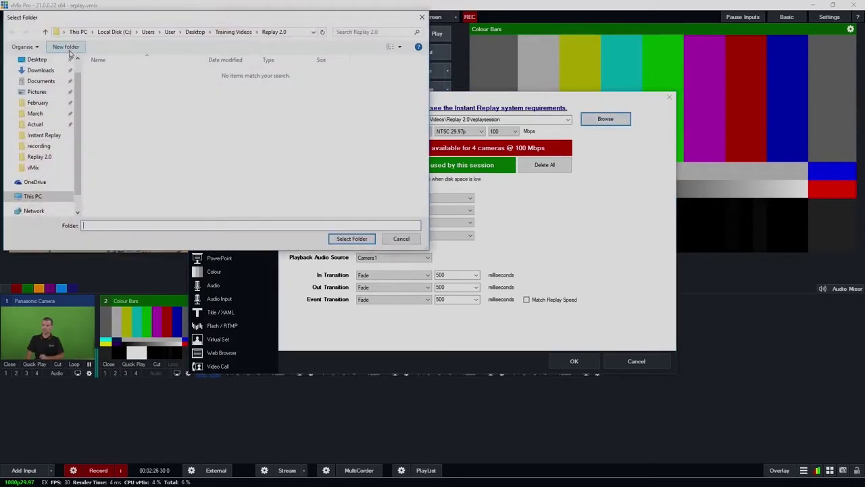
click(69, 48)
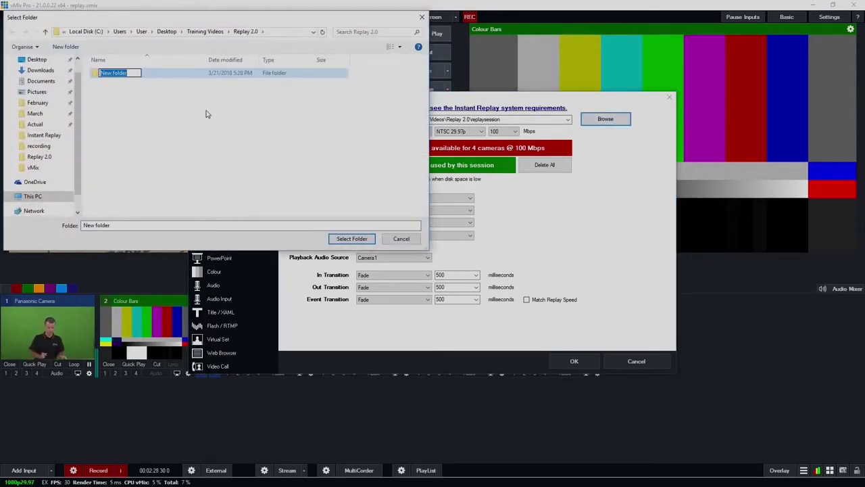
text(replaysession)
key(Return)
click(352, 238)
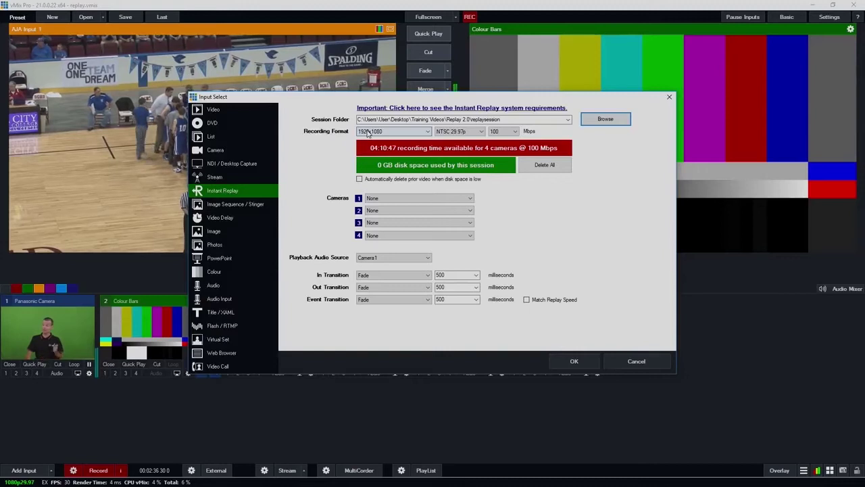
Set the replay recording format to 1920x1080, NTSC 59.94i at 200 Mbps.
click(481, 131)
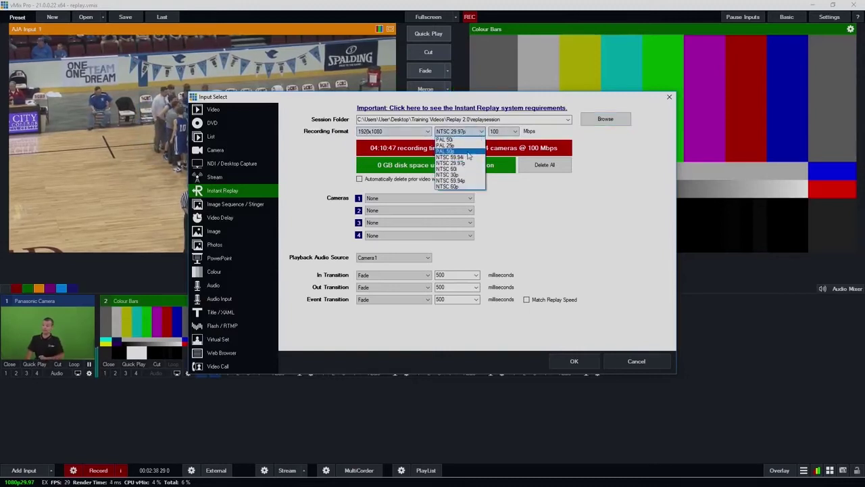
click(465, 157)
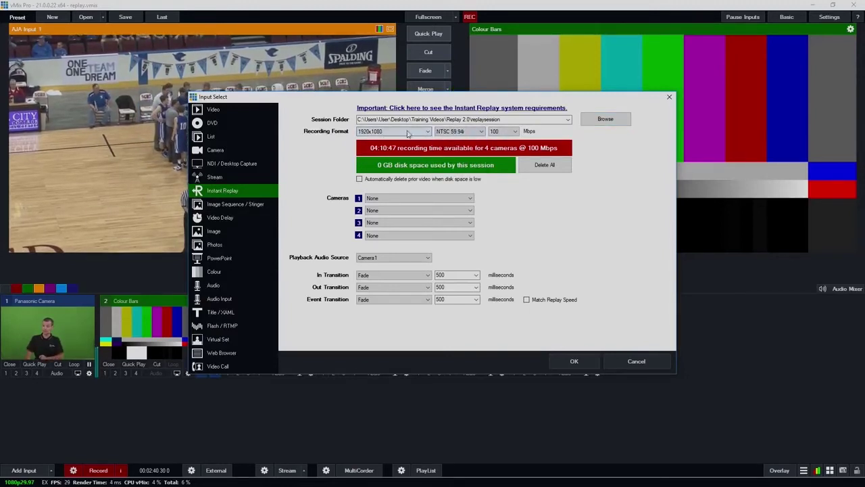
click(501, 133)
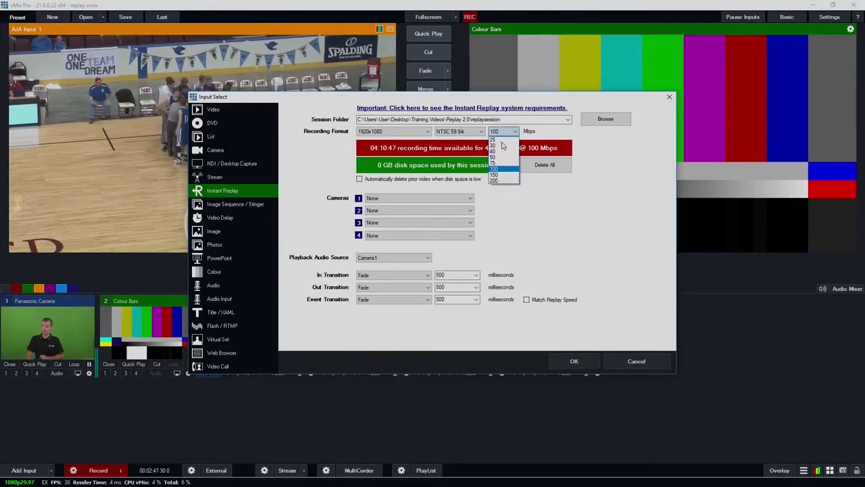
click(501, 180)
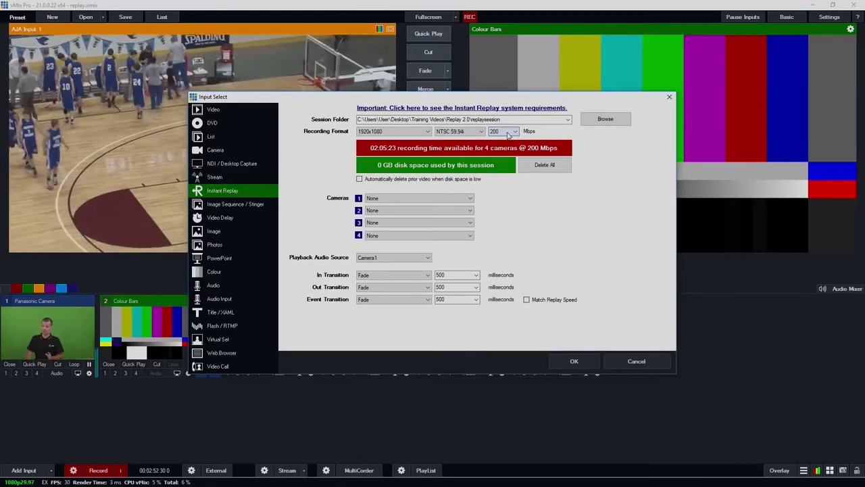
click(395, 132)
click(372, 157)
click(504, 131)
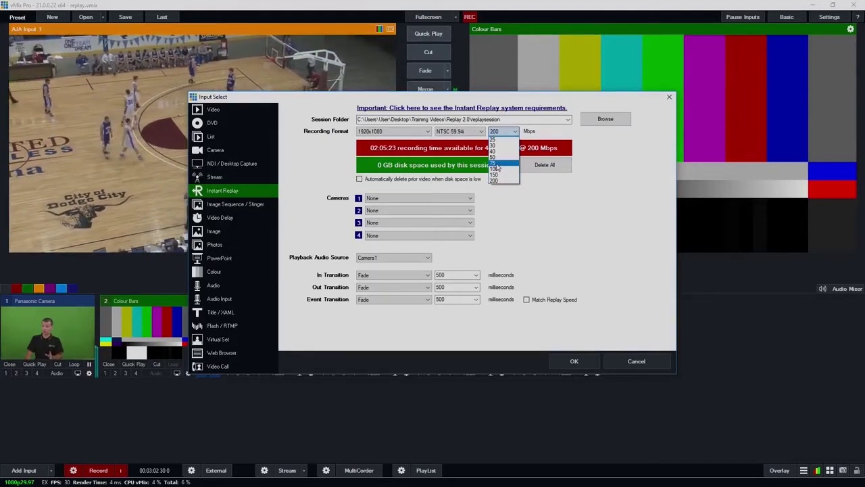
click(413, 133)
click(406, 132)
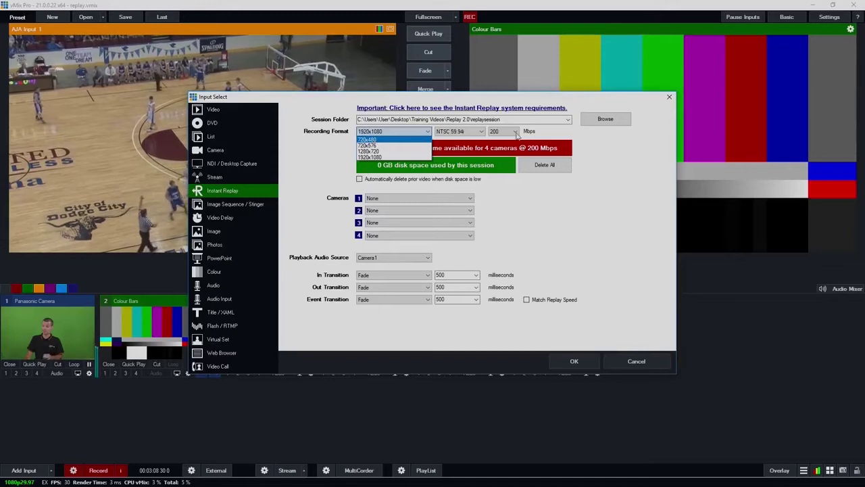
click(531, 135)
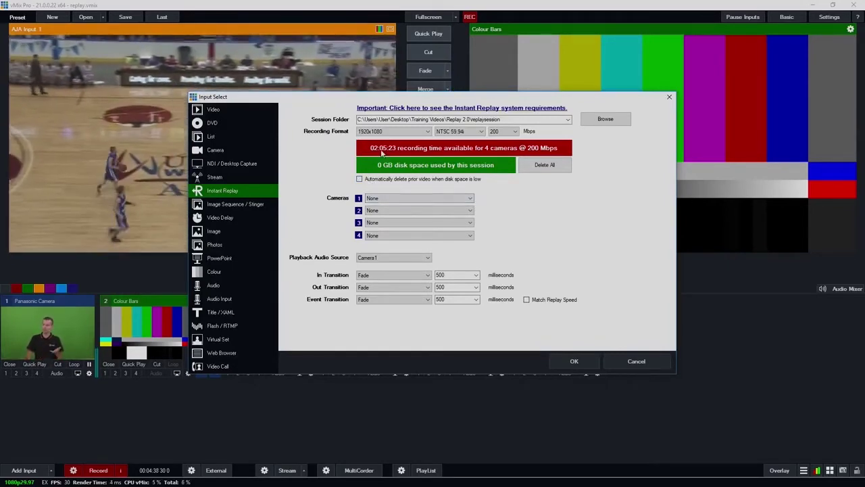
Assign AJA Input 1, 2, 3 and 4 to replay cameras 1 to 4 in order.
click(388, 200)
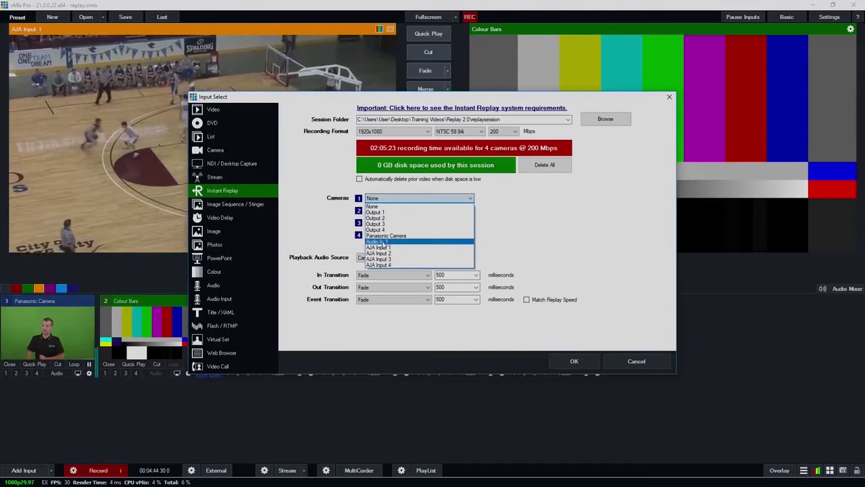
click(380, 244)
click(392, 210)
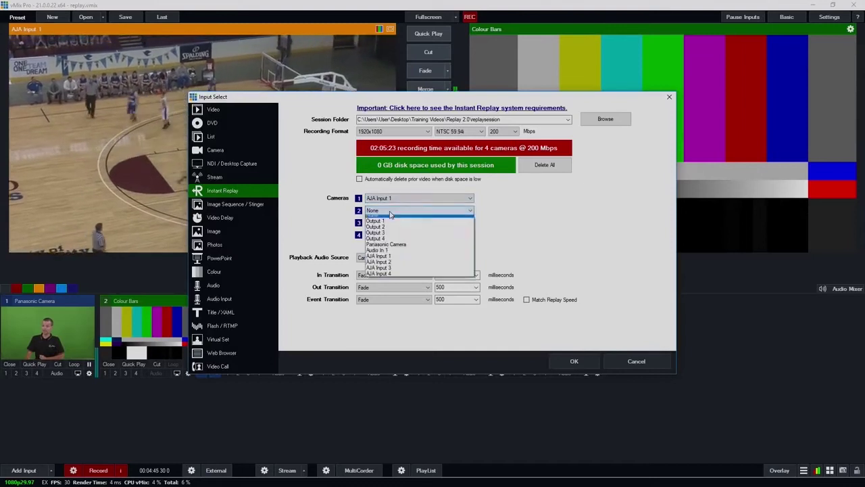
click(390, 265)
click(392, 222)
click(380, 284)
click(391, 236)
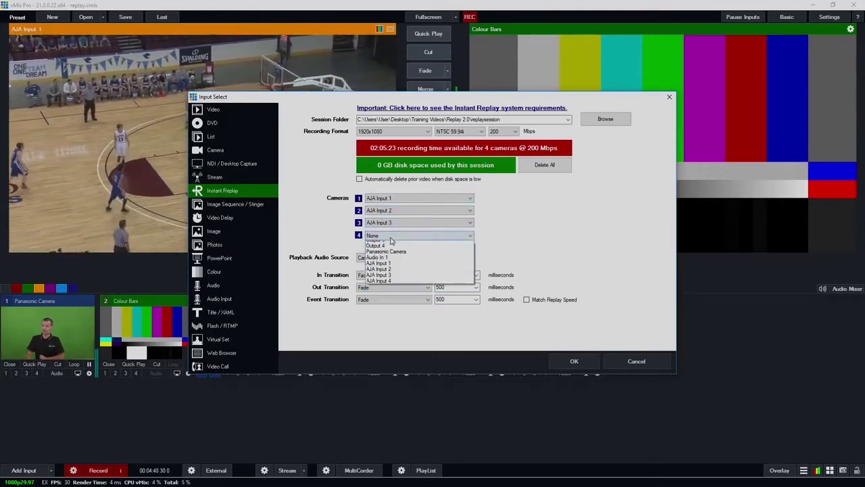
click(382, 302)
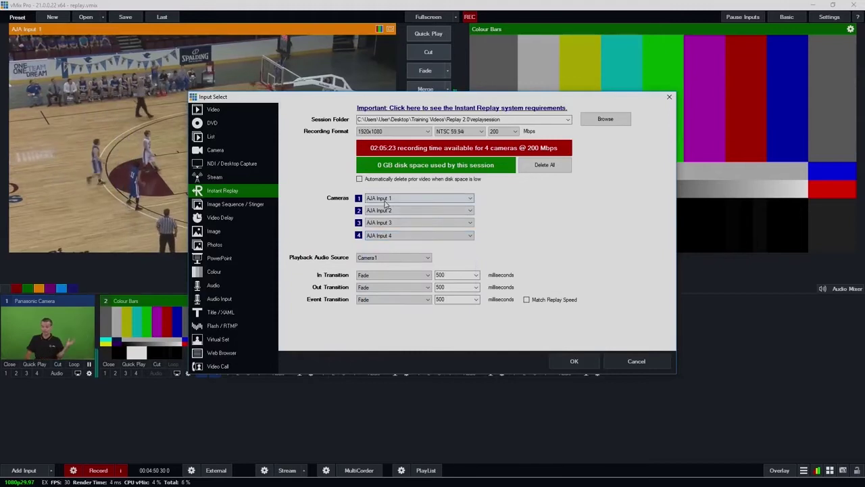
Examine the source options for camera 4 and the Outputs / NDI settings, and return to the Instant Replay setup.
click(389, 236)
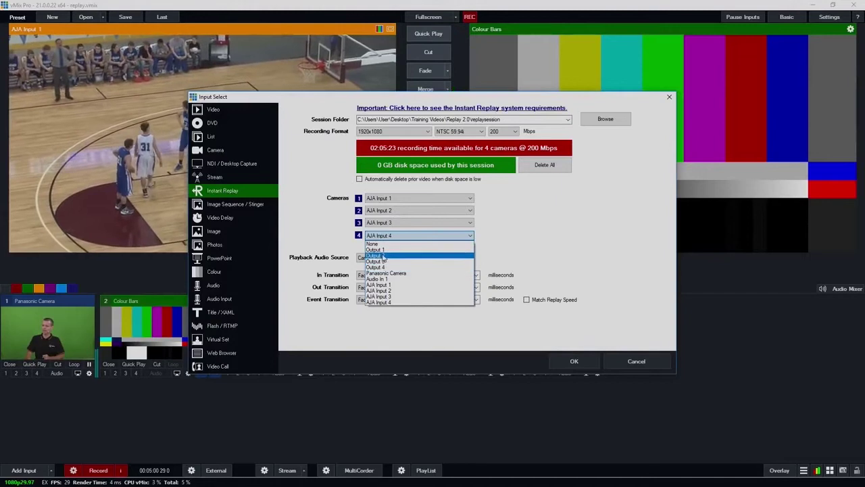
click(568, 250)
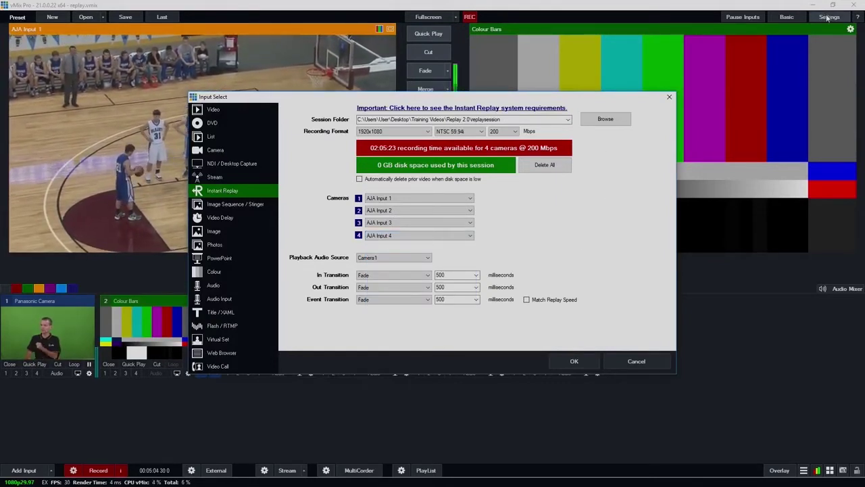
click(828, 16)
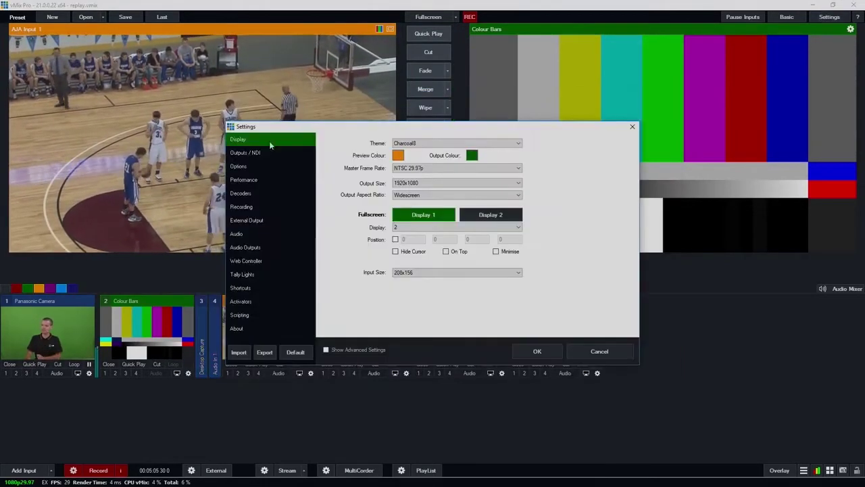
click(268, 154)
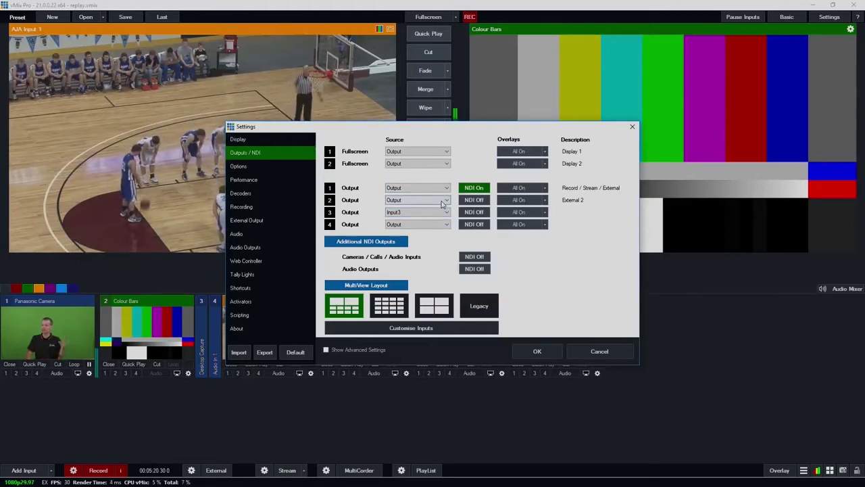
click(633, 126)
click(23, 470)
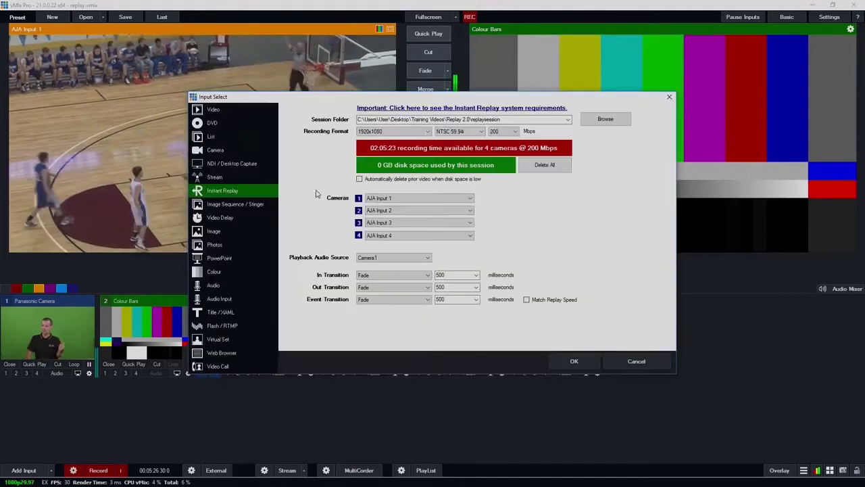
Try Output 4 as the source for replay camera 4 and restore AJA Input 4.
click(400, 236)
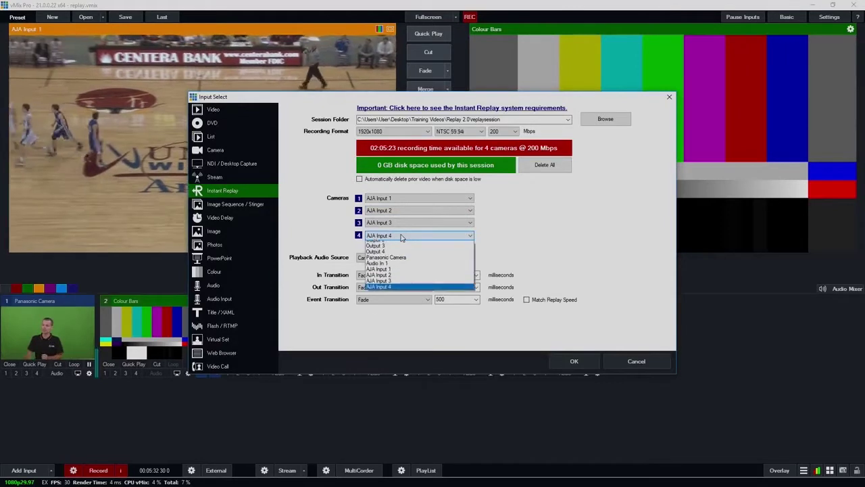
click(399, 269)
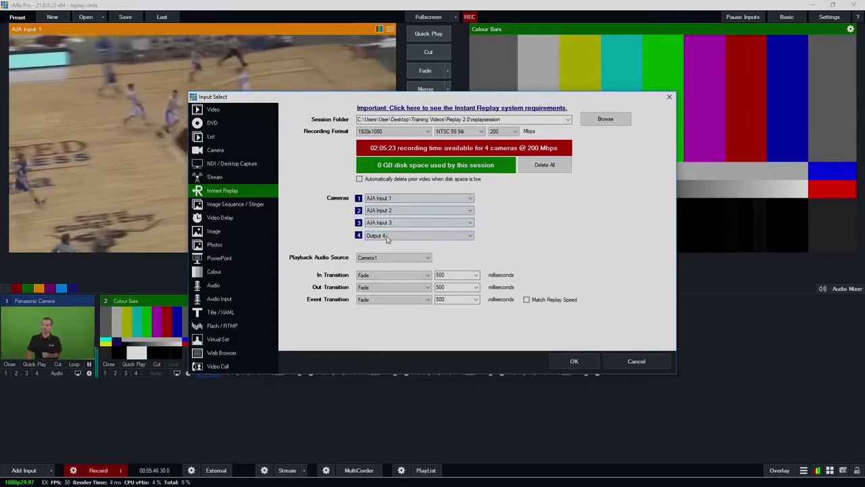
click(388, 236)
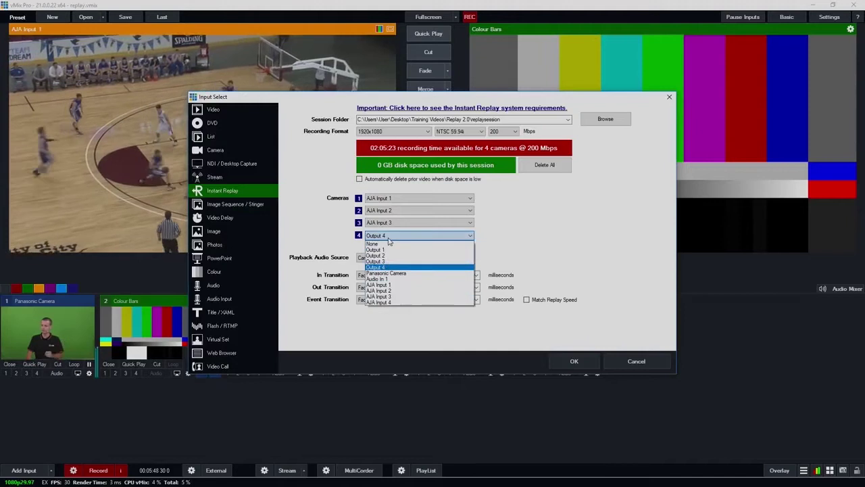
click(382, 302)
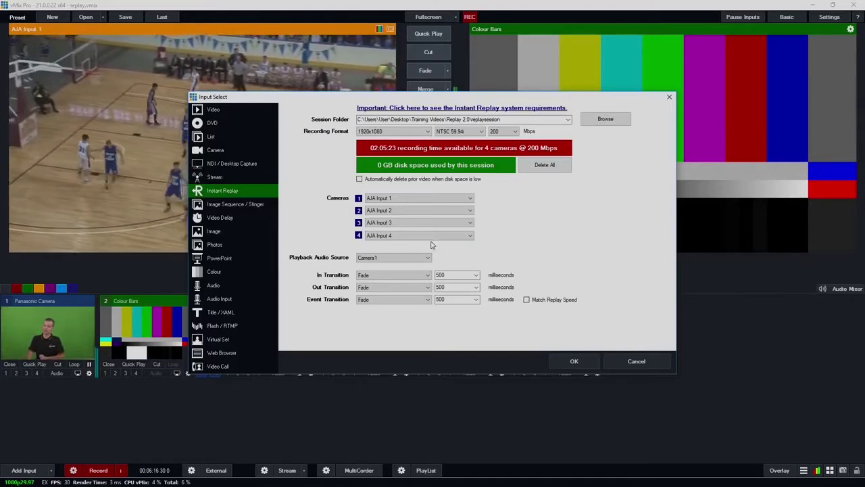
Set the replay's playback audio source to Master.
click(379, 258)
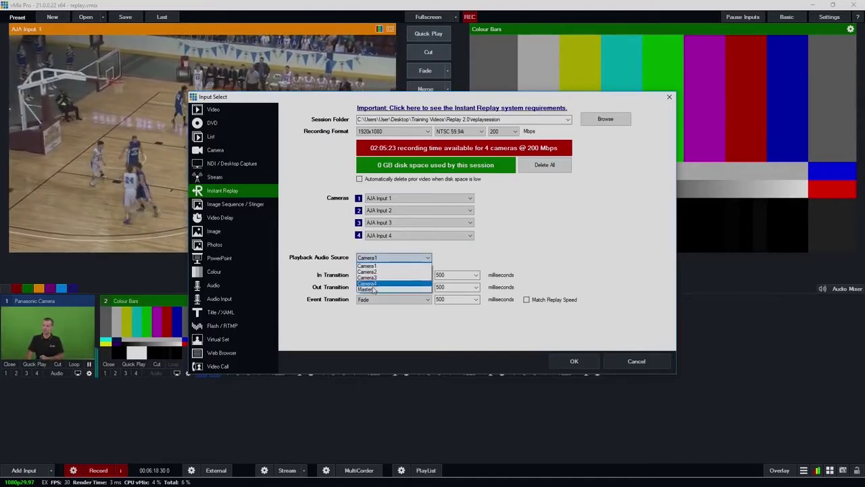
click(372, 291)
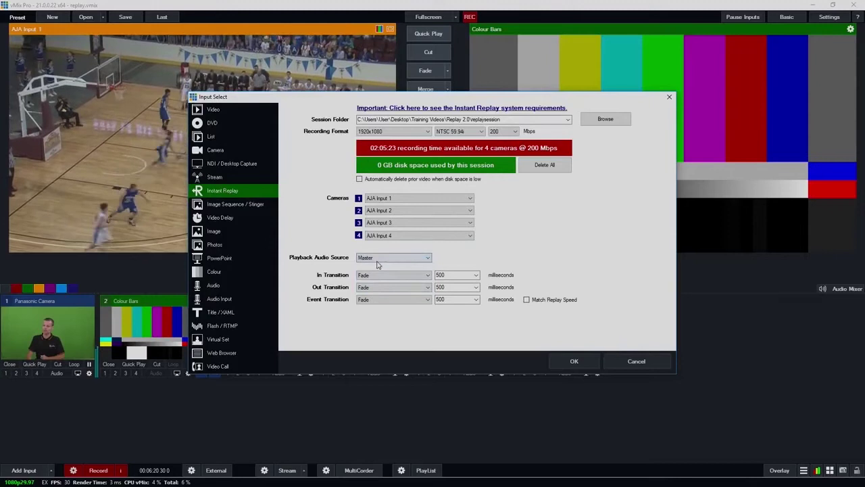
click(378, 260)
click(382, 290)
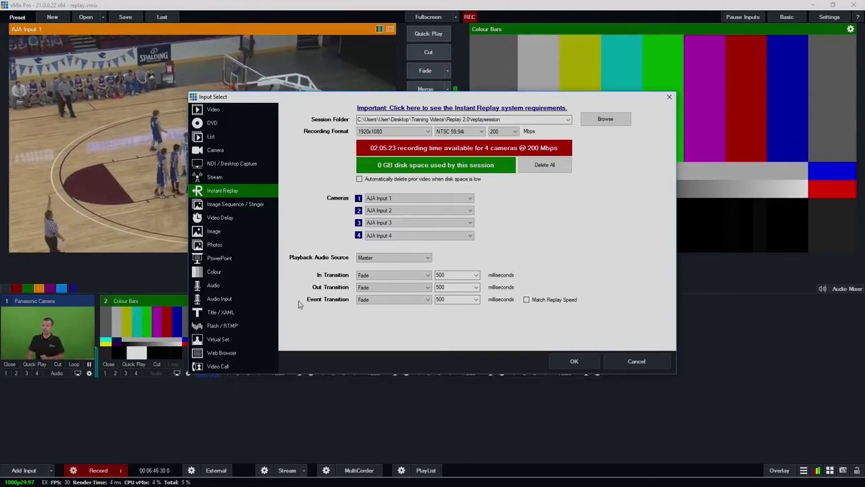
Examine the available In Transition effects for the replay without changing the selection.
click(389, 275)
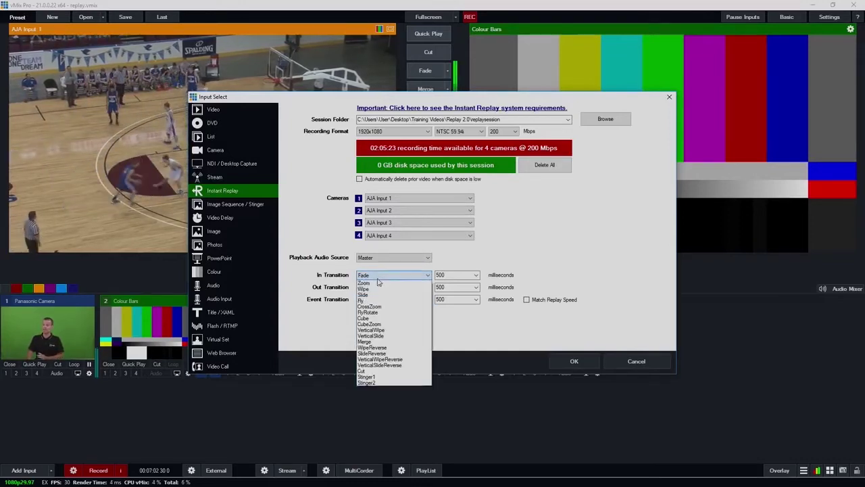
click(554, 285)
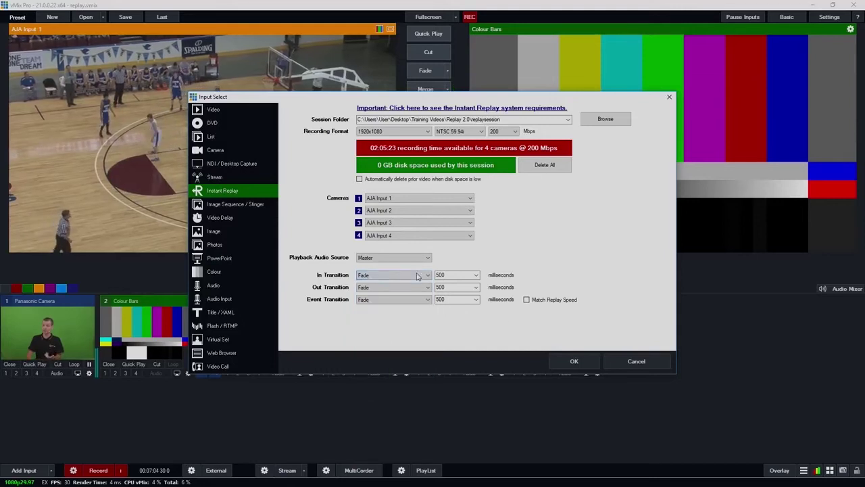
click(378, 277)
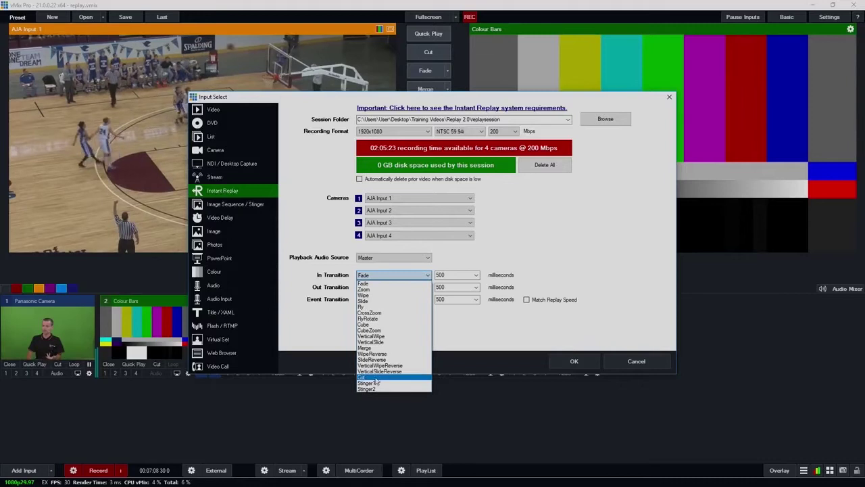
click(495, 269)
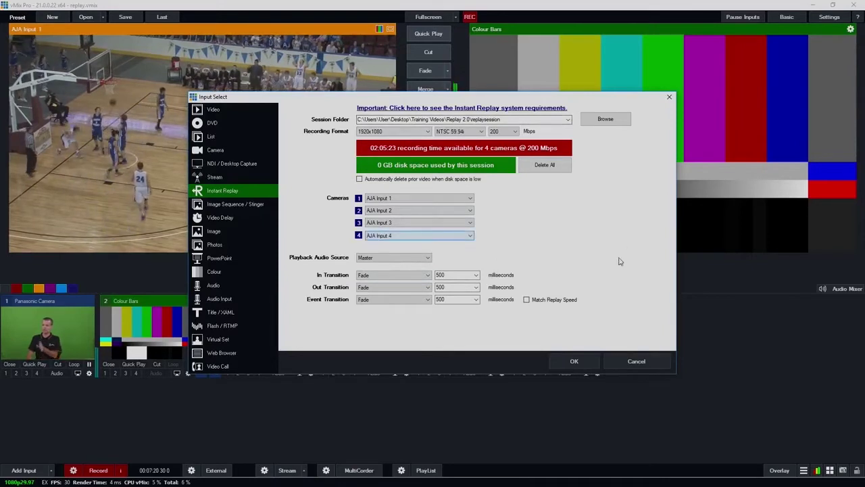
Set the replay's playback audio source to Camera1.
click(379, 258)
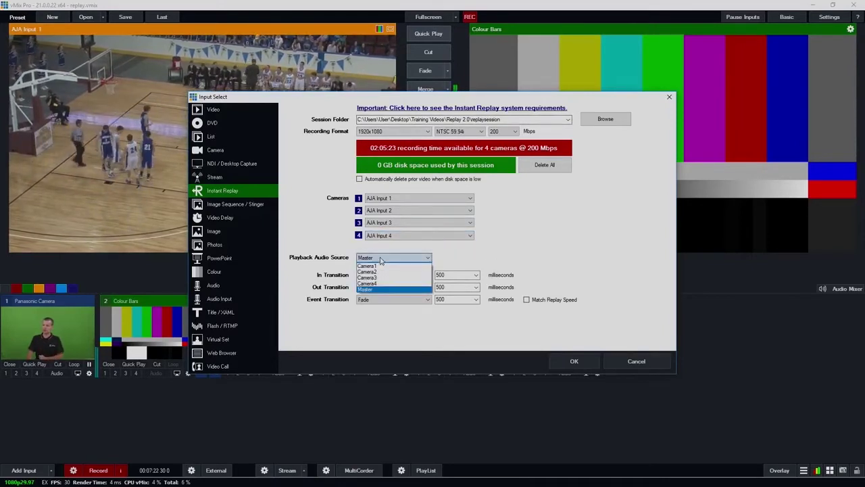
click(379, 268)
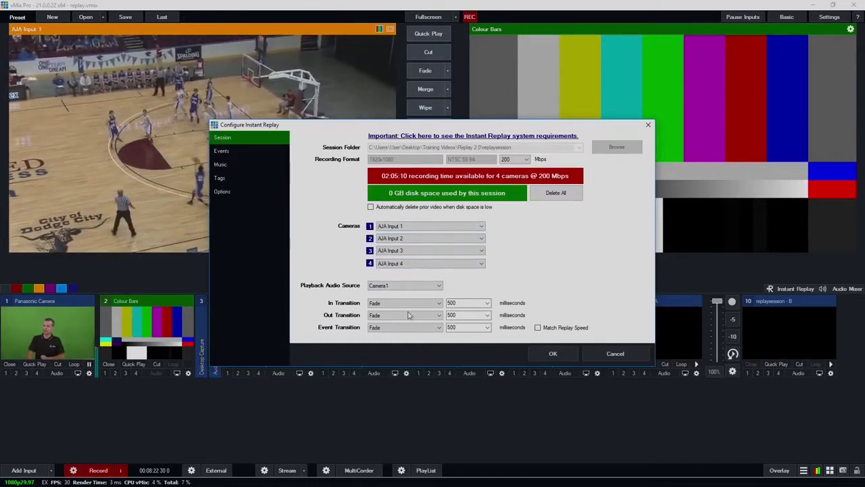
Review the replay's Events and Music settings, and add the tags Foul and Goal on separate lines.
click(226, 150)
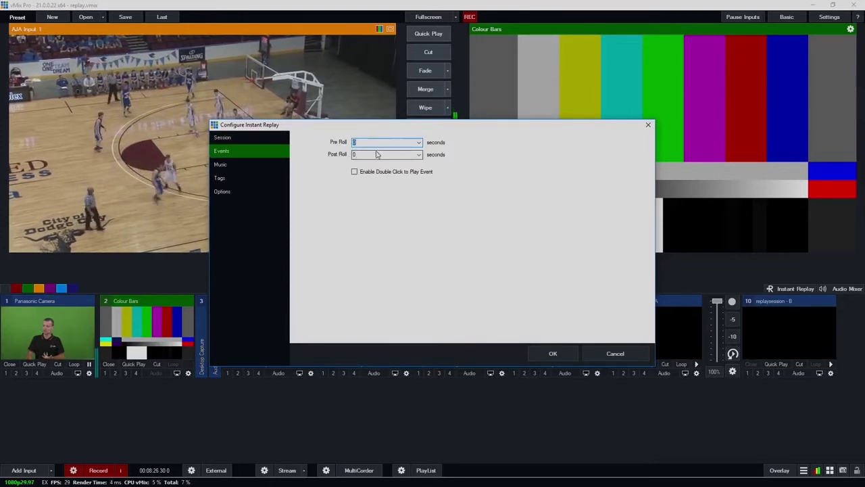
click(220, 165)
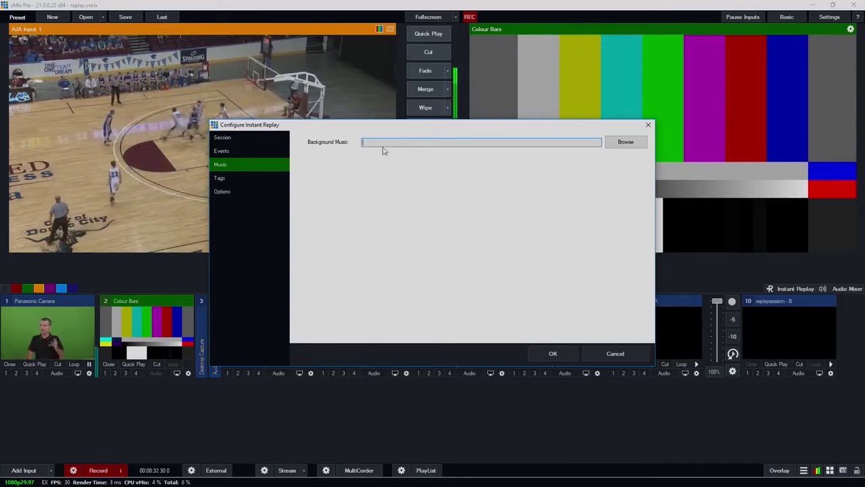
click(258, 179)
text(Foul)
key(Return)
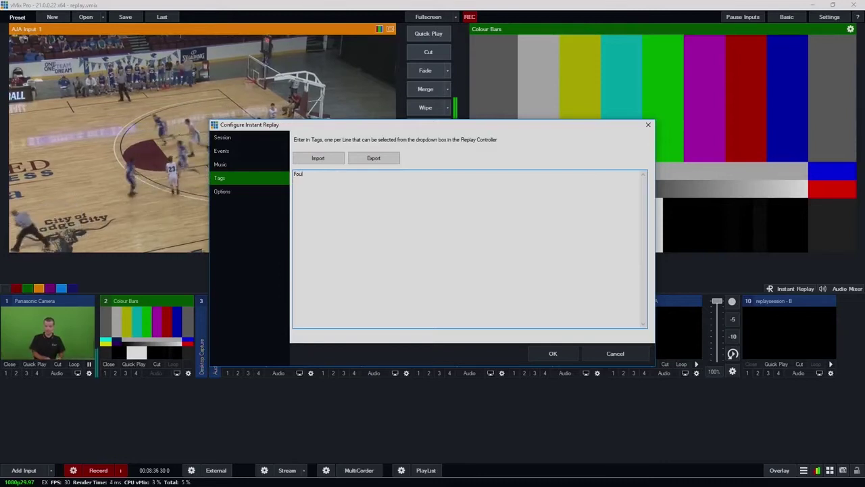
text(Goal)
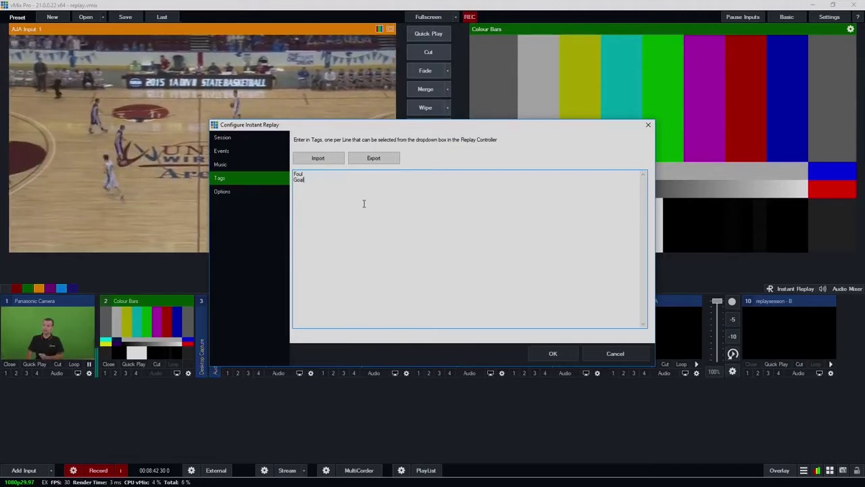
Review the replay's Options, Events, Music and Session settings and accept the configuration.
click(250, 192)
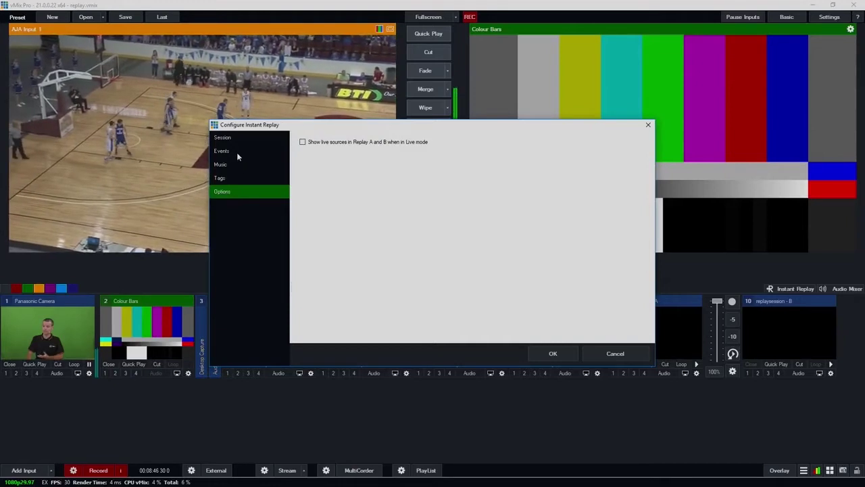
click(237, 153)
click(237, 165)
click(230, 192)
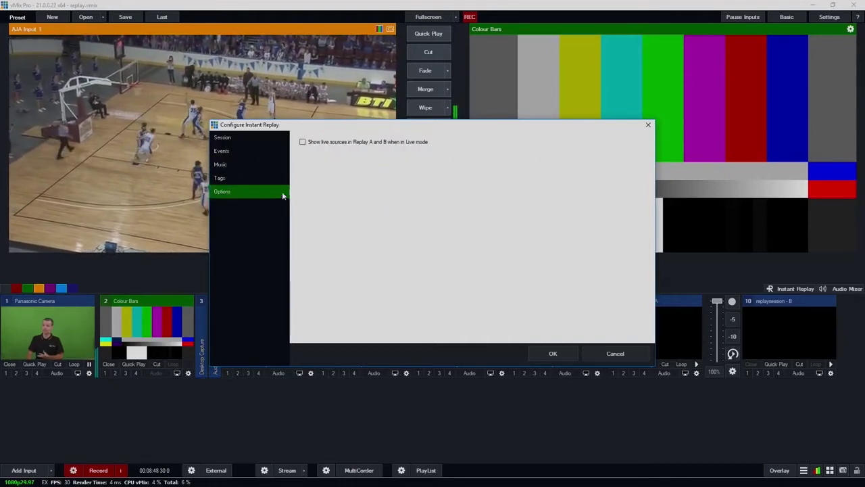
click(246, 138)
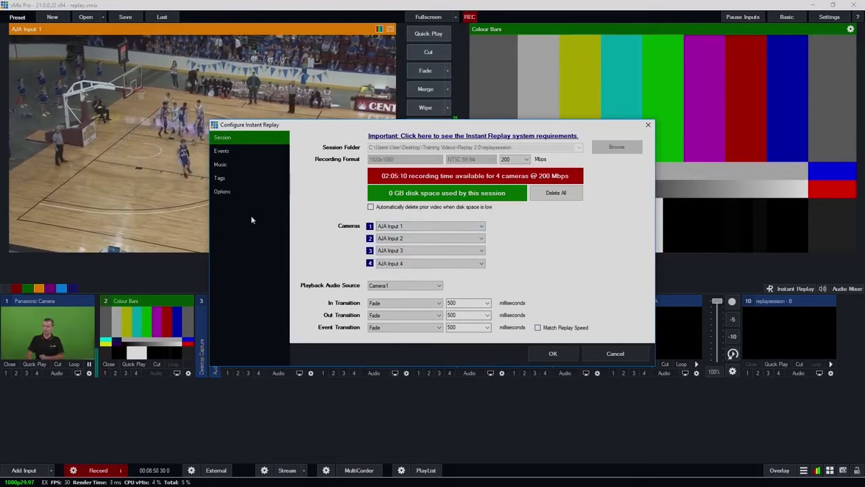
click(246, 192)
click(230, 151)
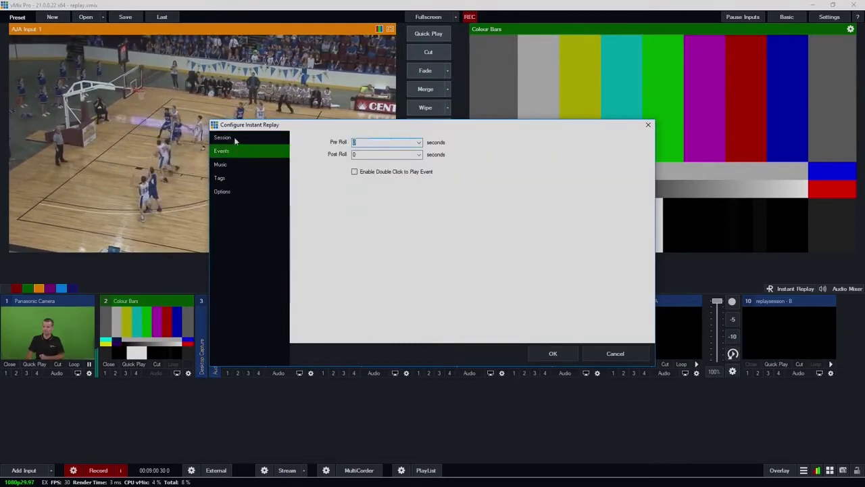
click(230, 138)
click(553, 355)
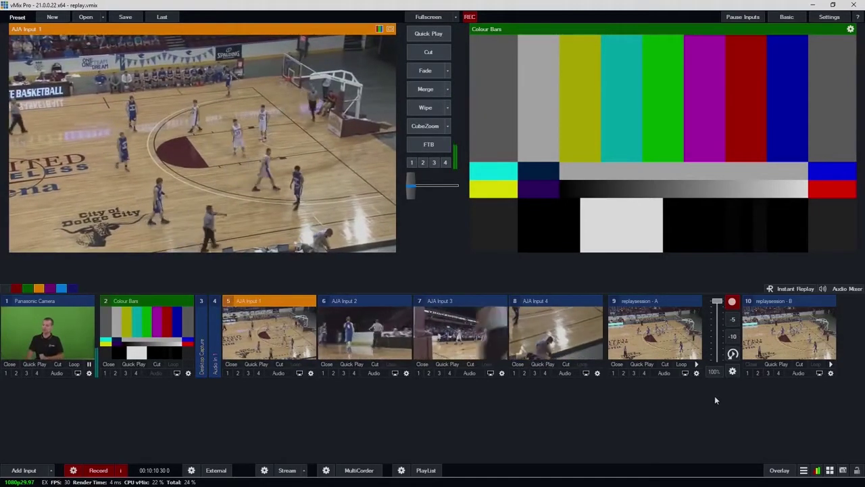
Play the last replay event, slow it to about 12% speed, and restore the playback speed to 100%.
click(732, 354)
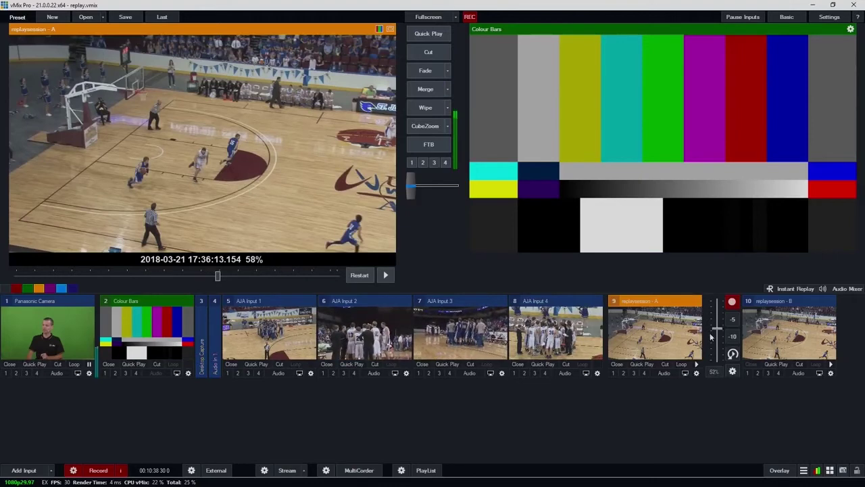
click(734, 354)
drag(717, 301, 718, 353)
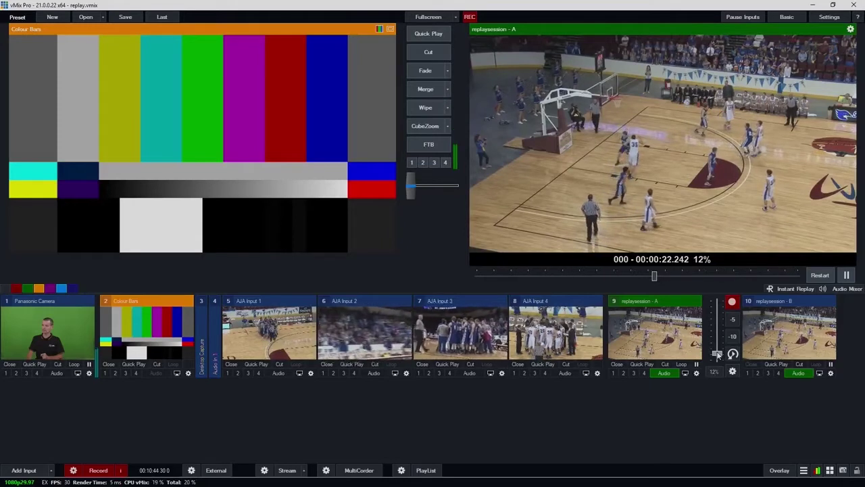
drag(718, 351, 716, 282)
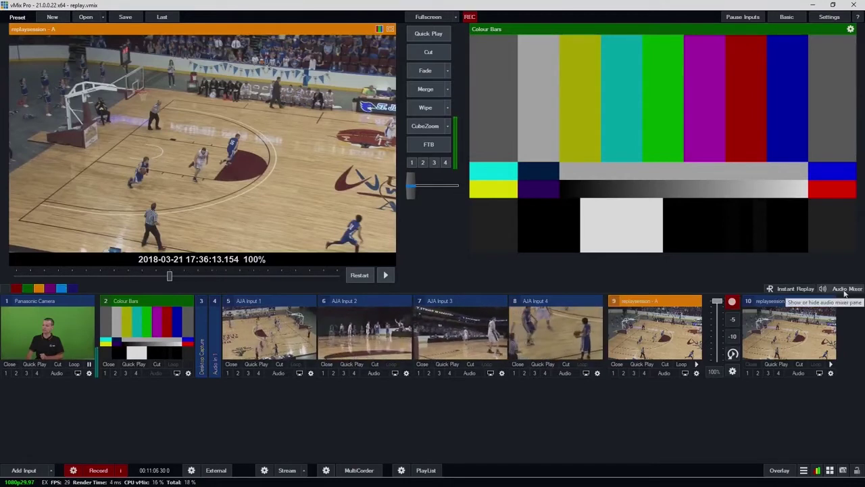
Show the Instant Replay controller below the program output and adjust the width it shares with the inputs.
click(792, 289)
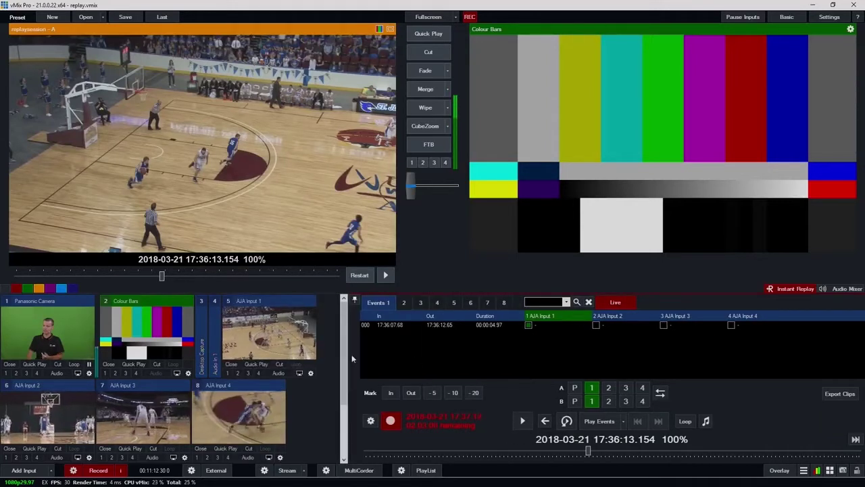
drag(348, 353, 316, 349)
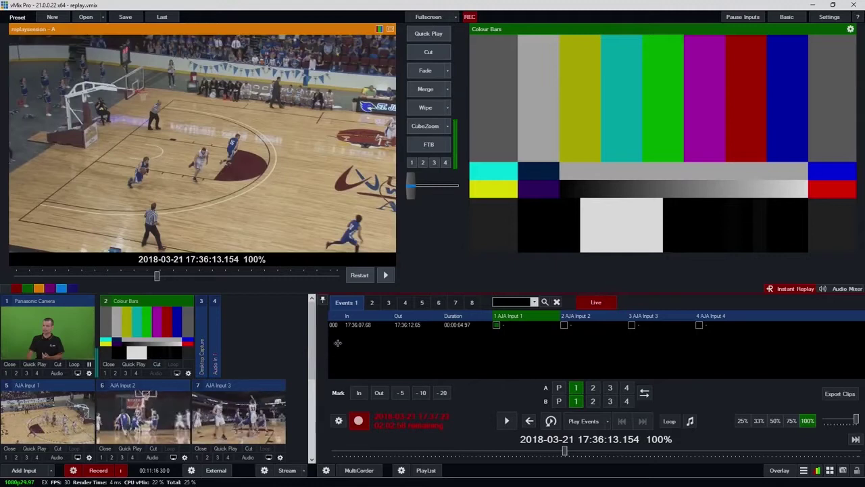
drag(318, 342, 355, 345)
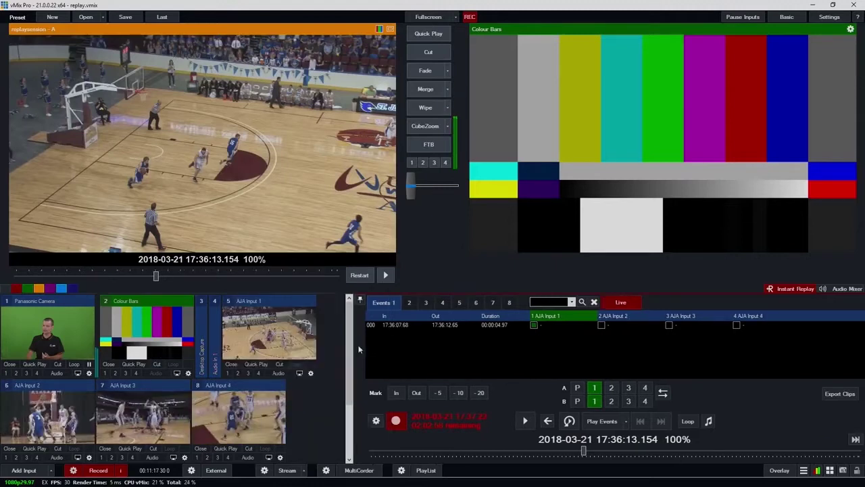
Open the Instant Replay controller in its own window, switch its monitors on and off, and return to the main window.
click(361, 300)
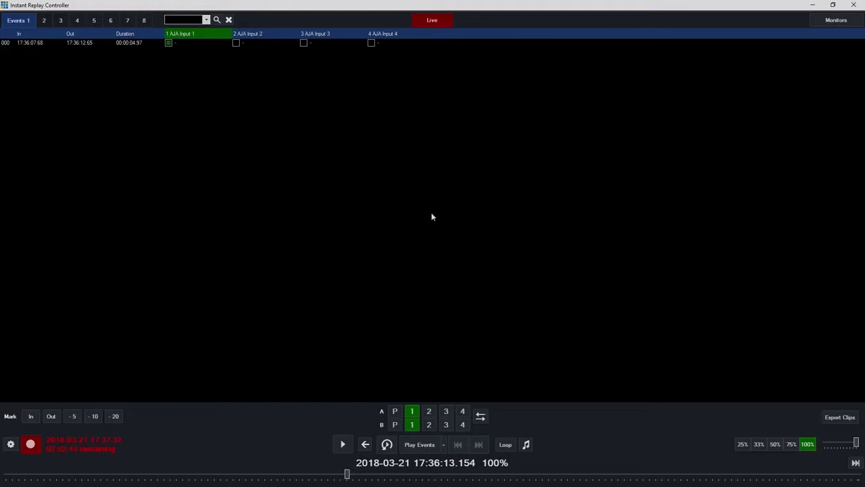
click(840, 22)
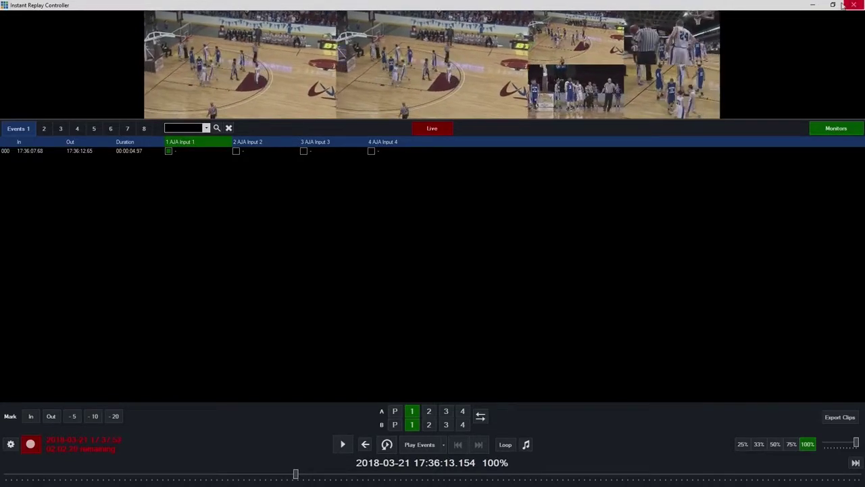
click(821, 128)
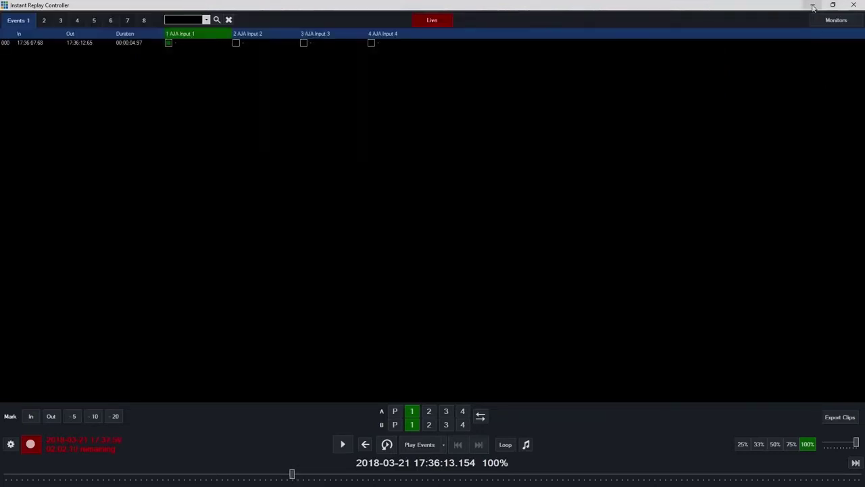
click(812, 5)
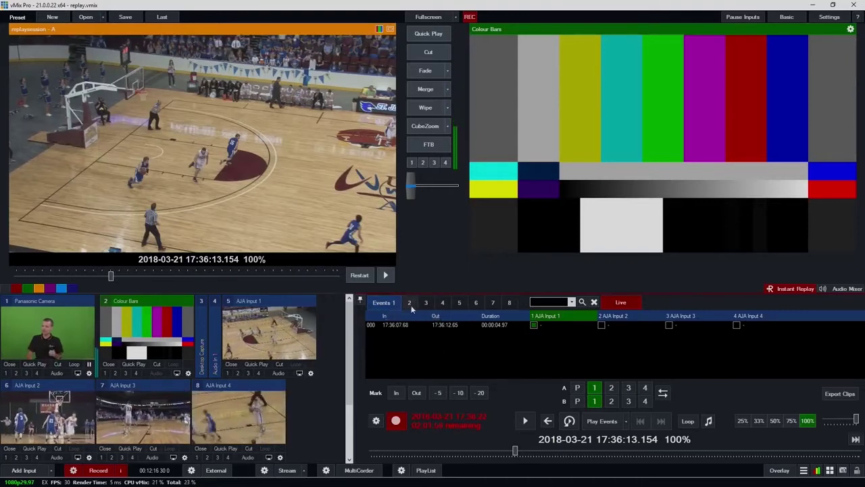
Mark in and out points for a new replay event about 1.5 seconds long in events list 4.
click(476, 302)
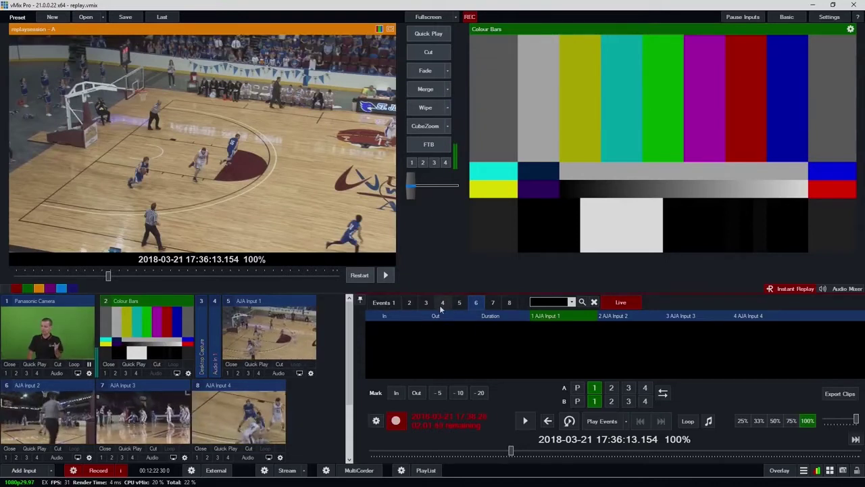
click(397, 392)
click(417, 393)
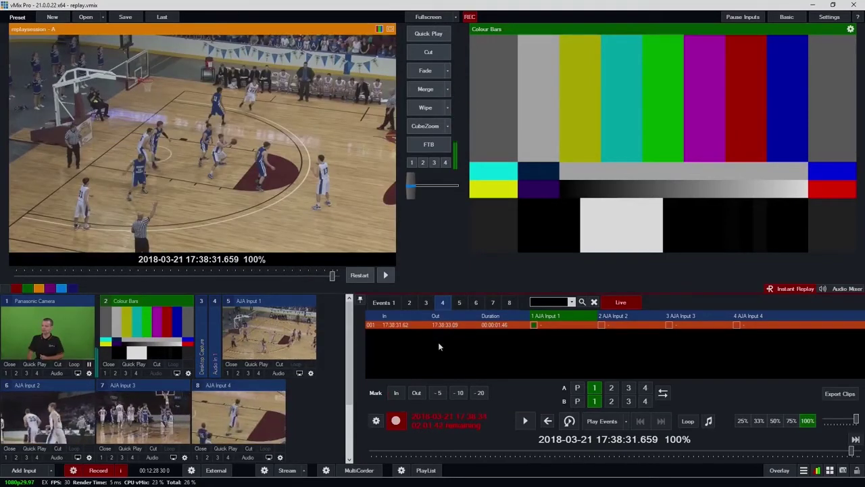
Compare events lists 1 and 4, and move event 001 from list 4 to Events 1.
click(384, 302)
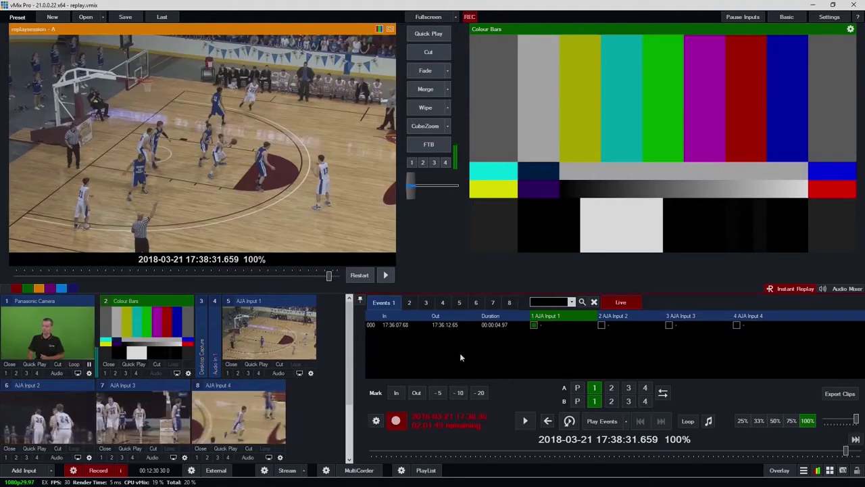
click(443, 302)
click(408, 326)
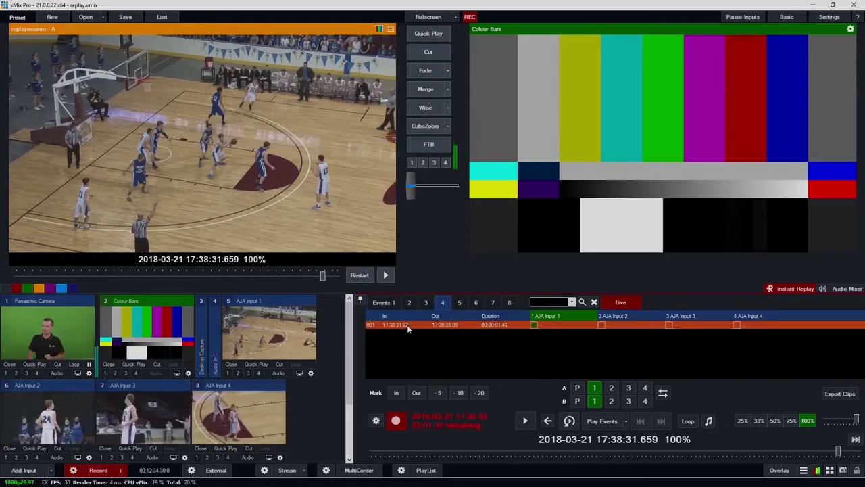
right_click(408, 327)
mouse_move(435, 333)
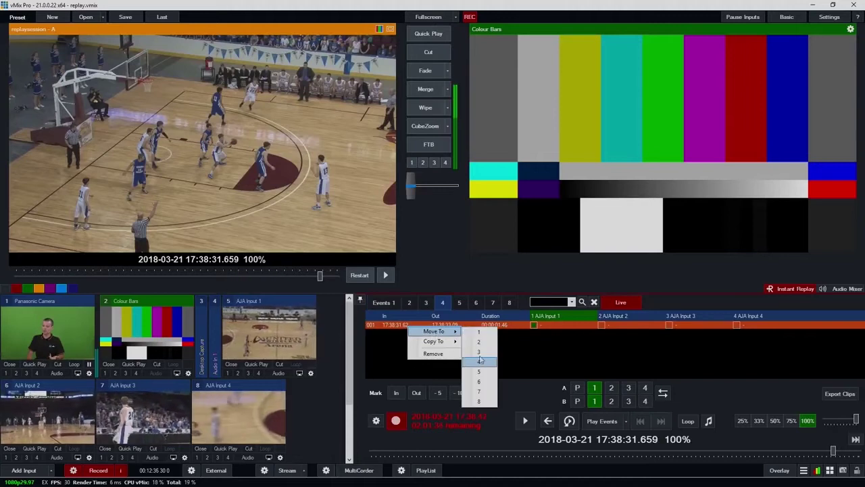
click(467, 357)
click(383, 302)
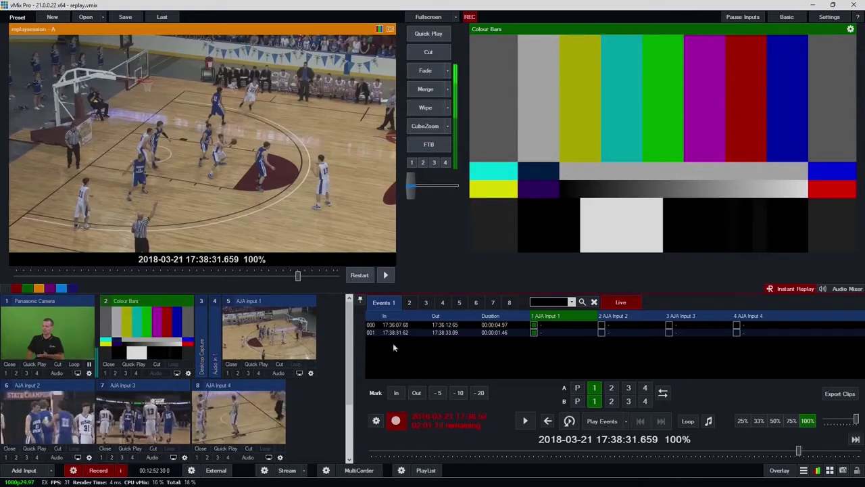
Extend event 001 in Events 1 to an in point of 17:38:25.61 and an out point of 17:38:37.59.
click(395, 334)
scroll(393, 333, up, 1)
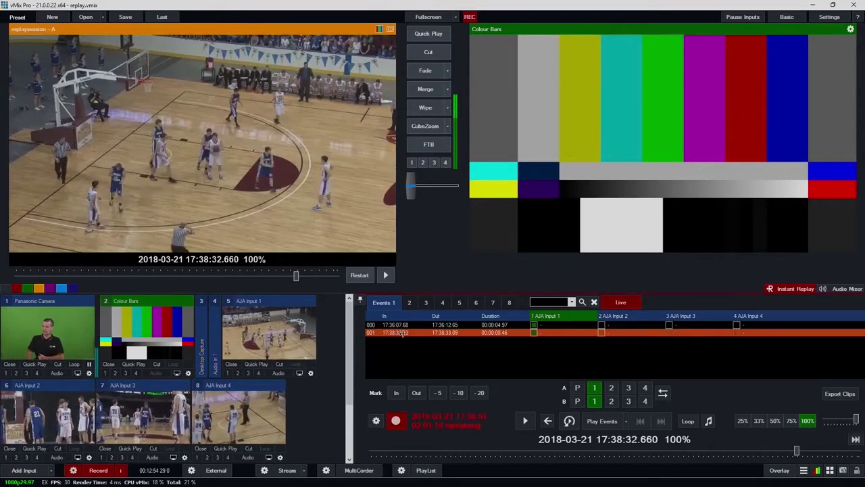
scroll(399, 333, down, 7)
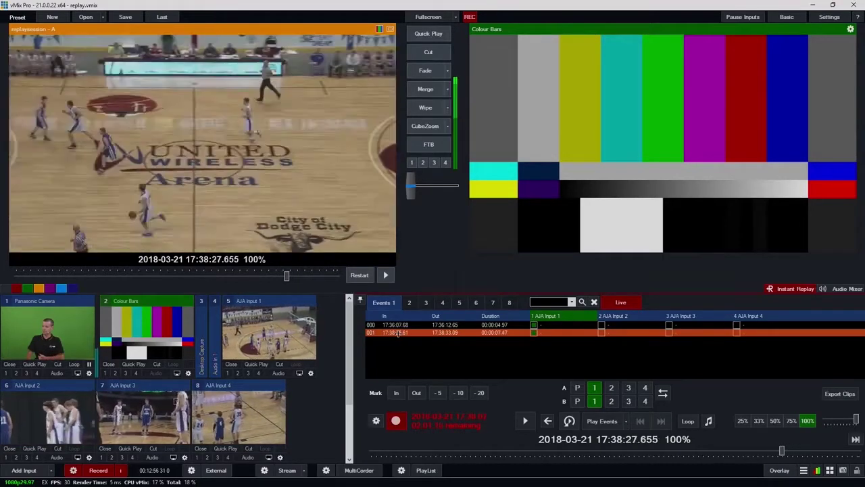
scroll(446, 332, up, 7)
scroll(448, 332, down, 6)
scroll(449, 333, up, 4)
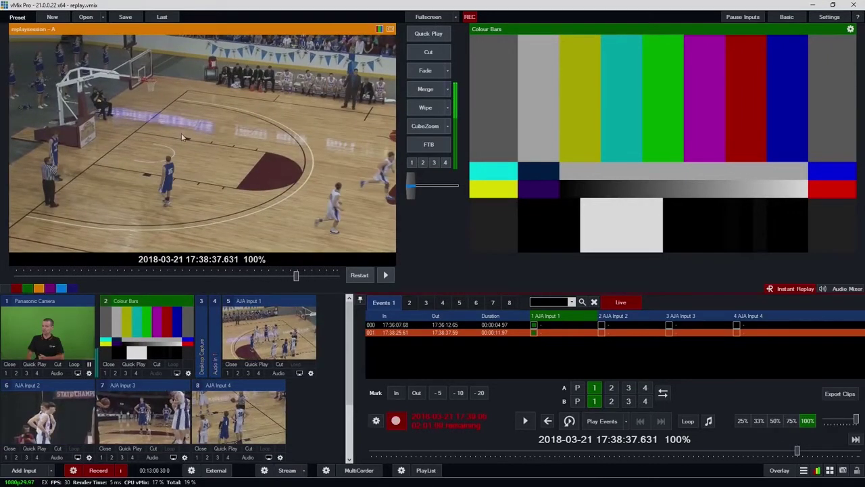
Trim event 001 to an out point of 17:38:35.59 and an in point of 17:38:30.62, and deselect it.
click(498, 333)
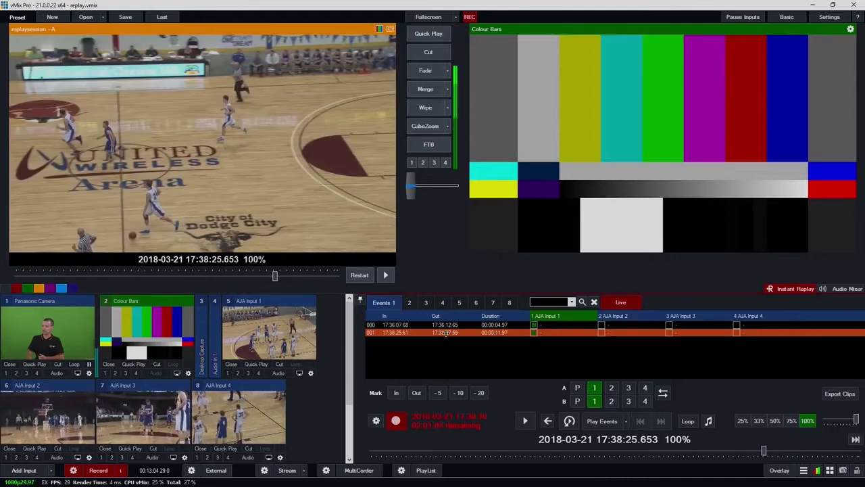
scroll(444, 333, down, 5)
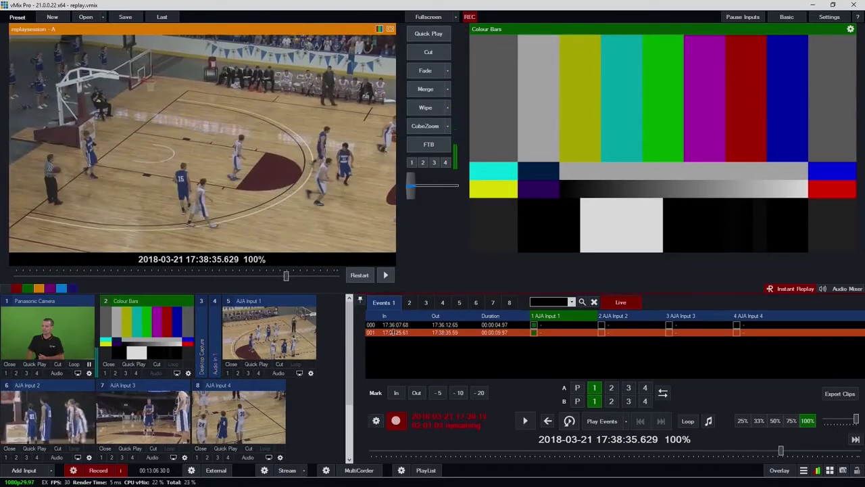
scroll(396, 334, up, 4)
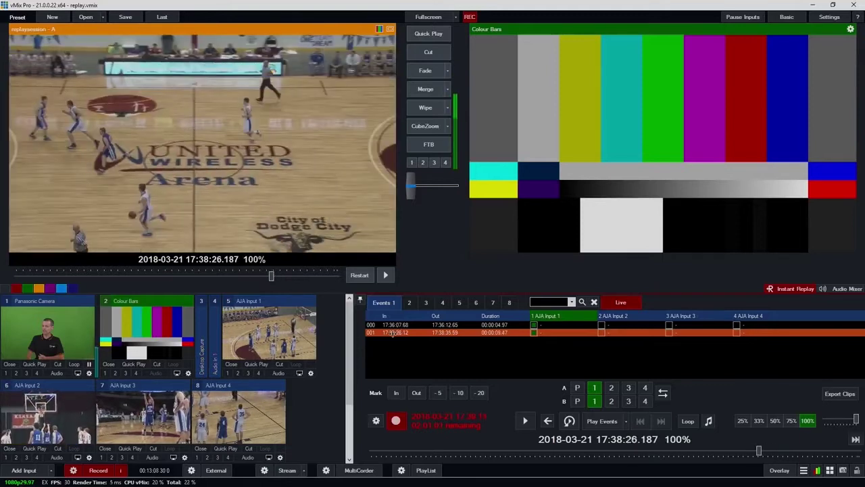
scroll(397, 334, up, 4)
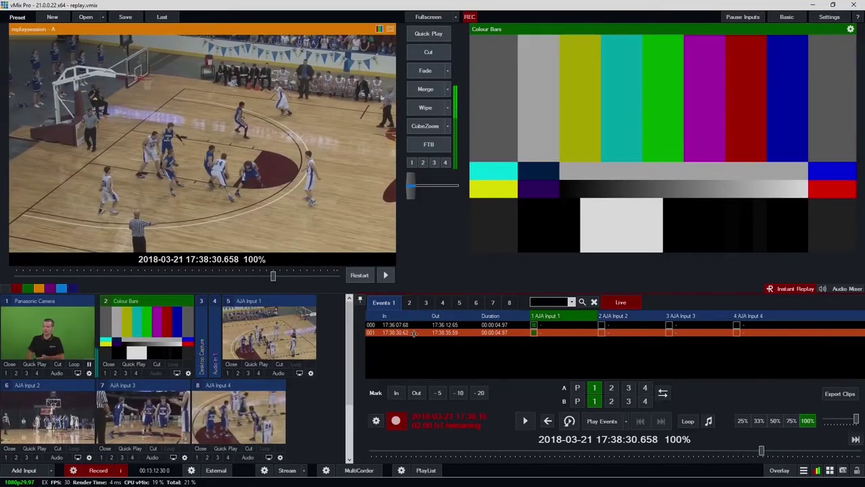
right_click(414, 334)
click(415, 368)
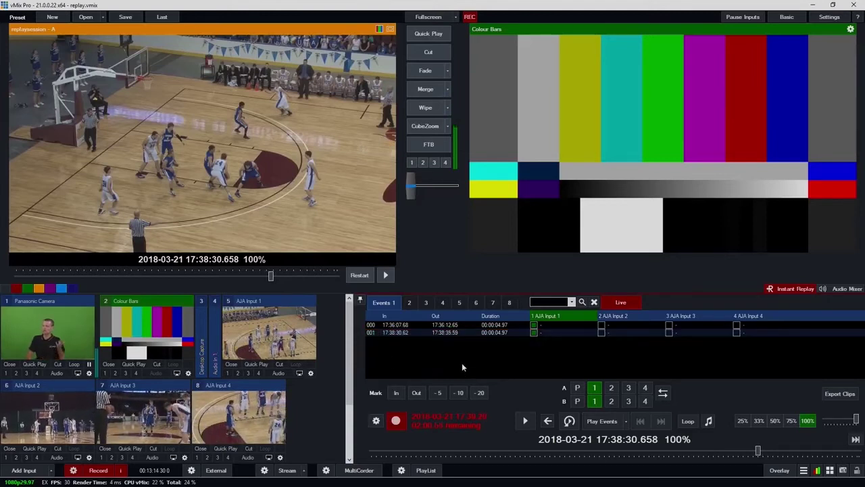
Play event 000 from Events 1 with only camera 1 enabled.
click(374, 334)
drag(374, 333, 373, 338)
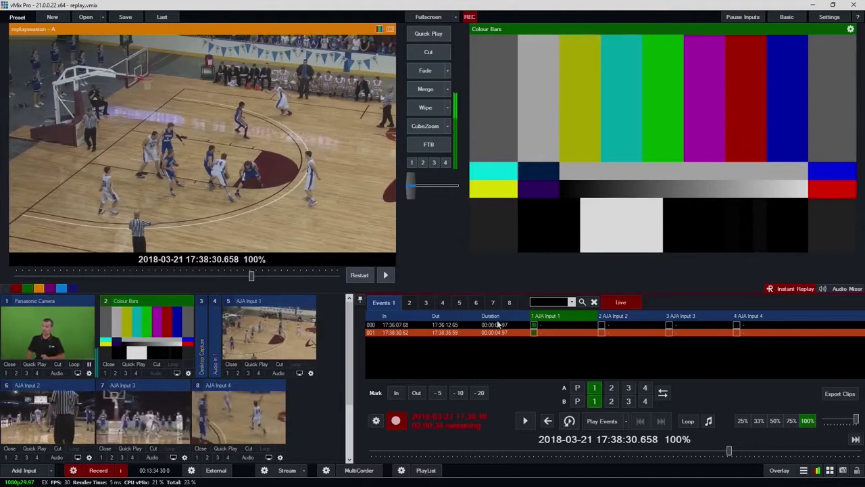
click(534, 325)
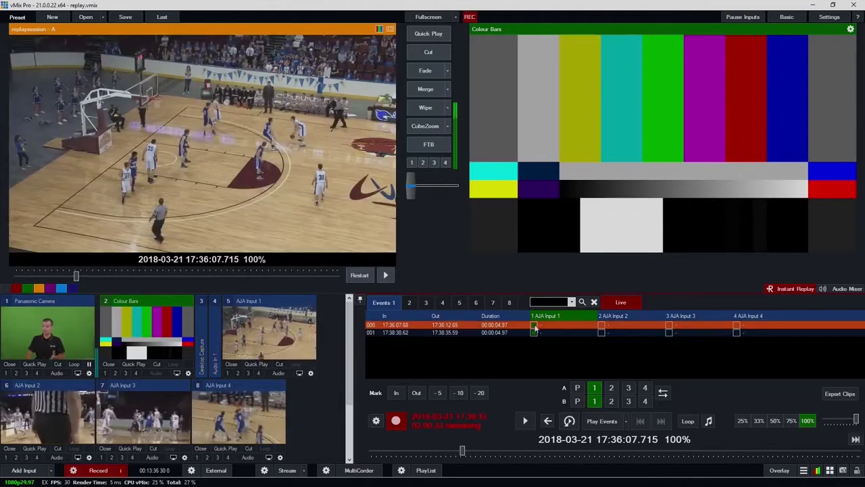
click(595, 422)
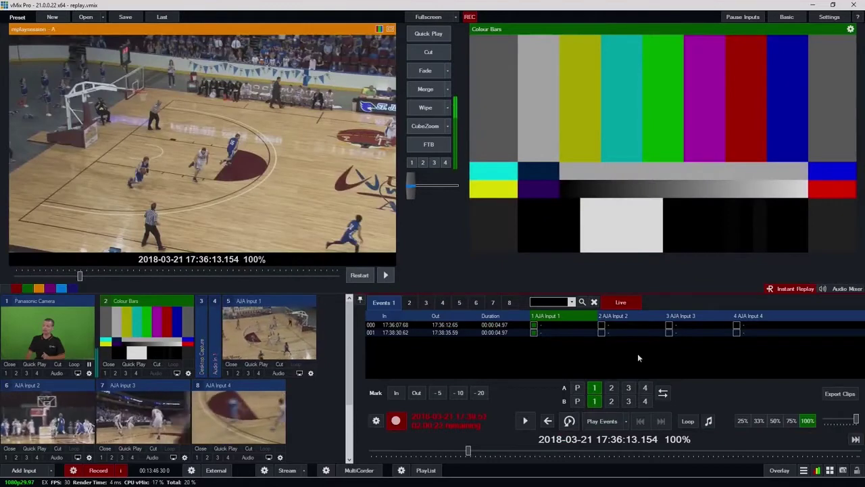
Enable cameras 2, 3 and 4 on event 000 and play the event through all four angles.
click(601, 326)
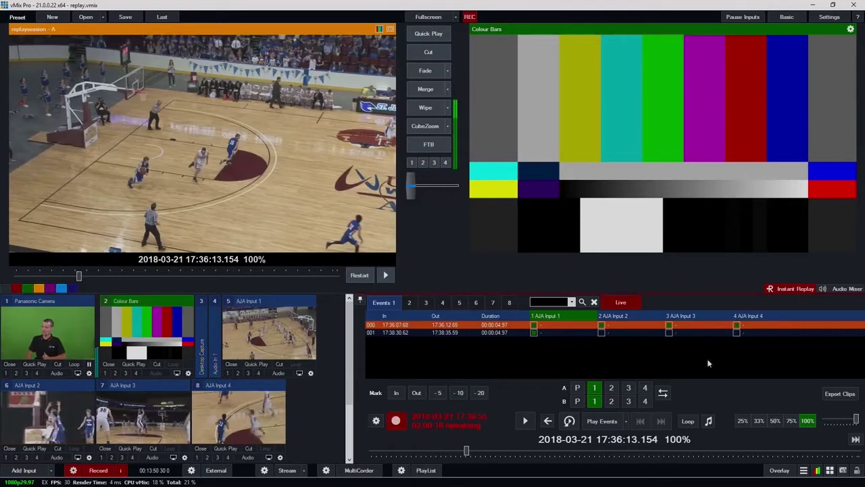
key(space)
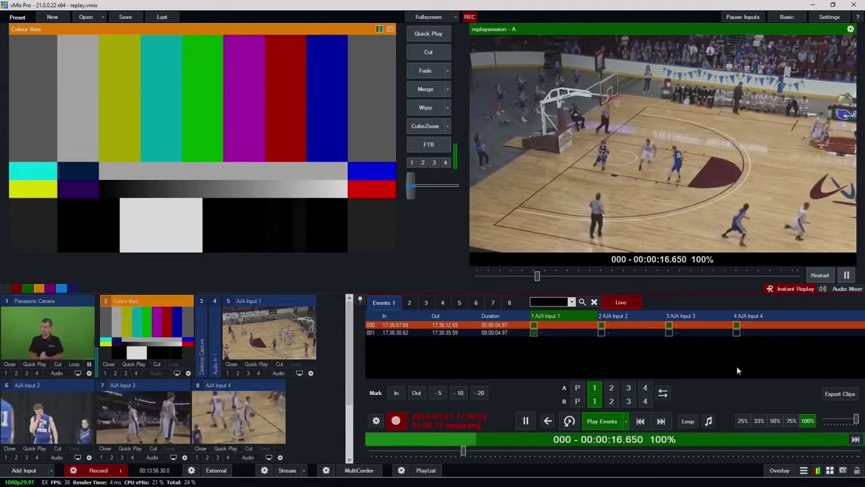
key(2)
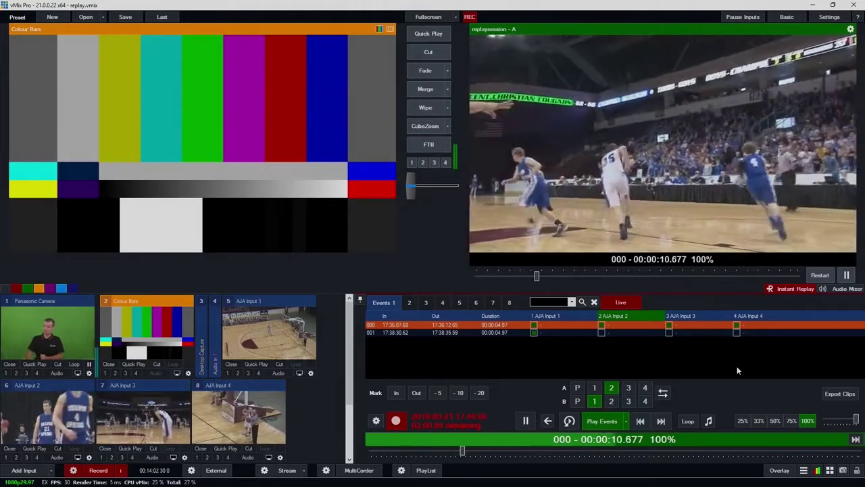
key(3)
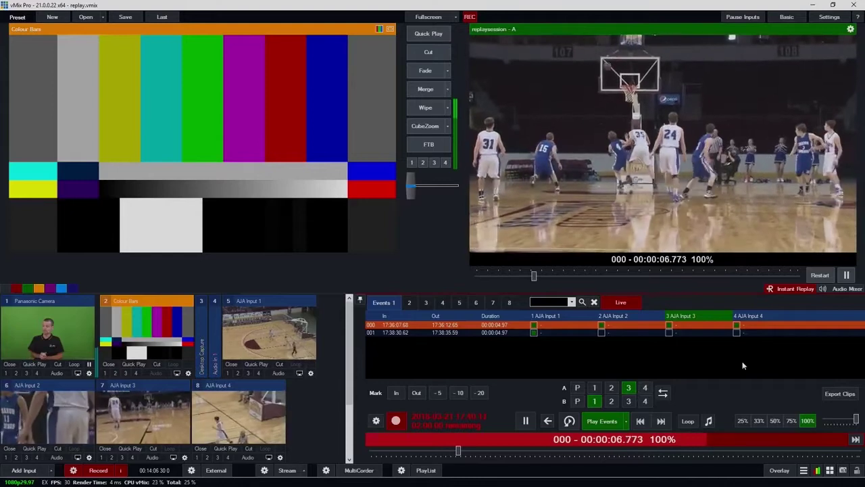
key(4)
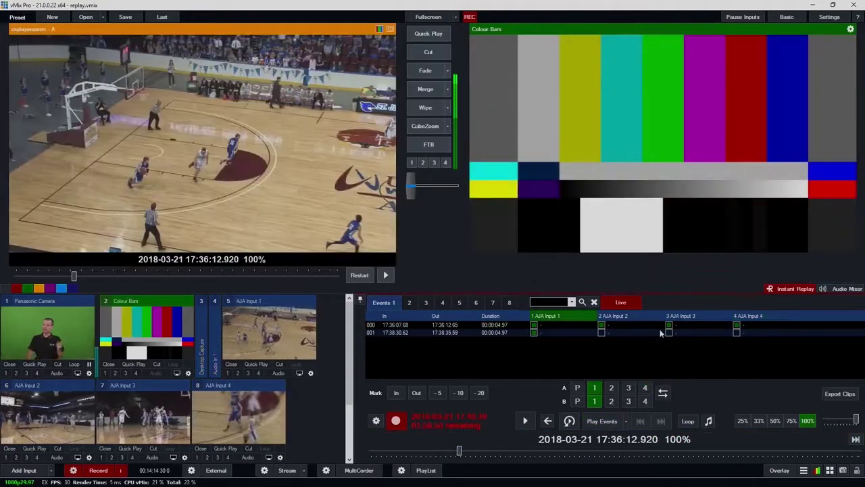
Play event 000 through its four camera angles again, and play events 000 and 001 together as a sequence.
click(640, 324)
click(613, 421)
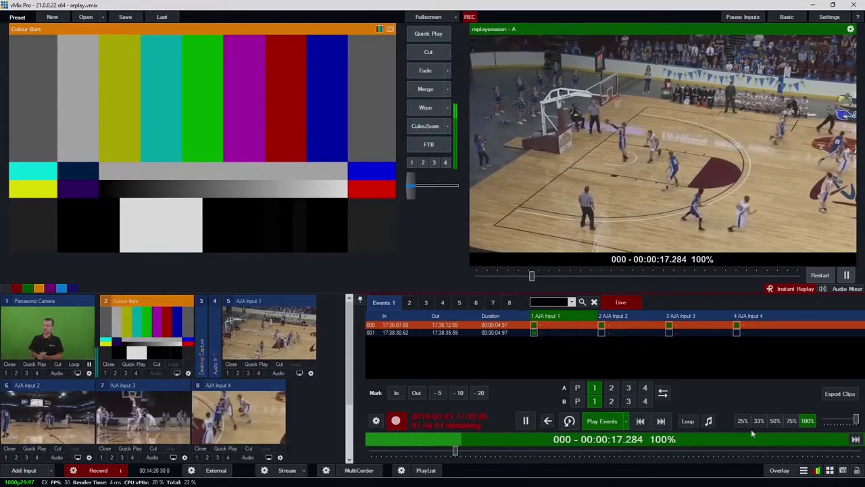
key(2)
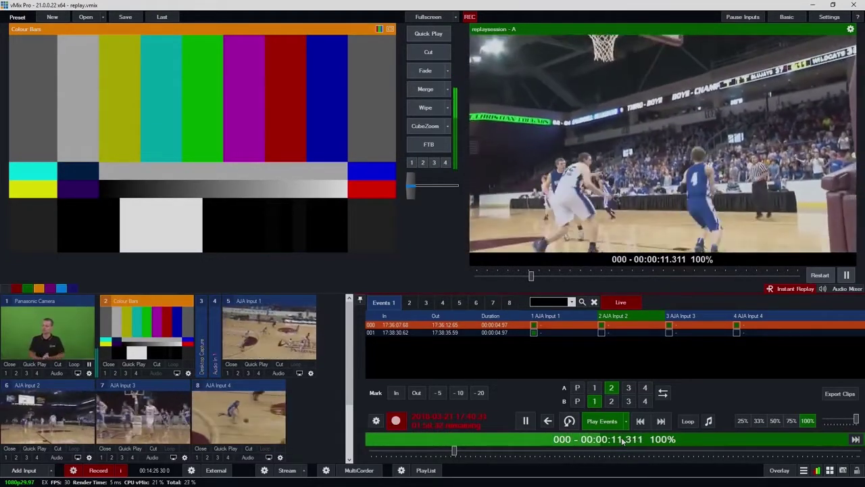
key(3)
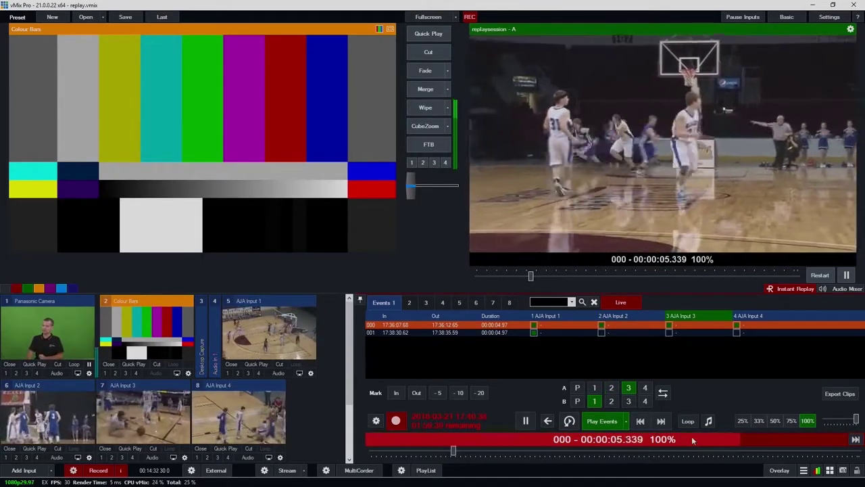
key(4)
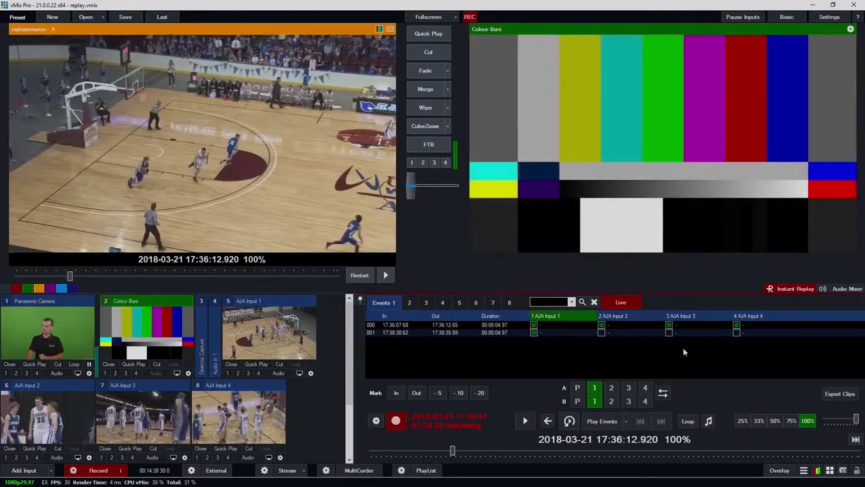
key(ctrl+a)
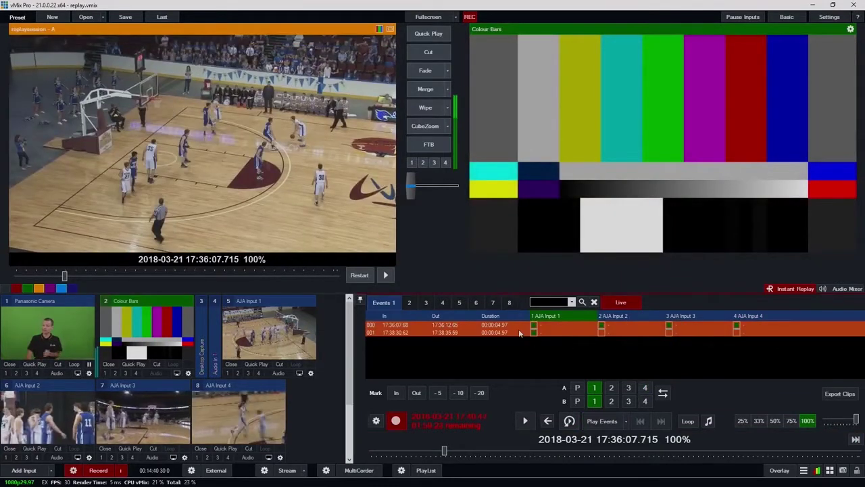
click(600, 421)
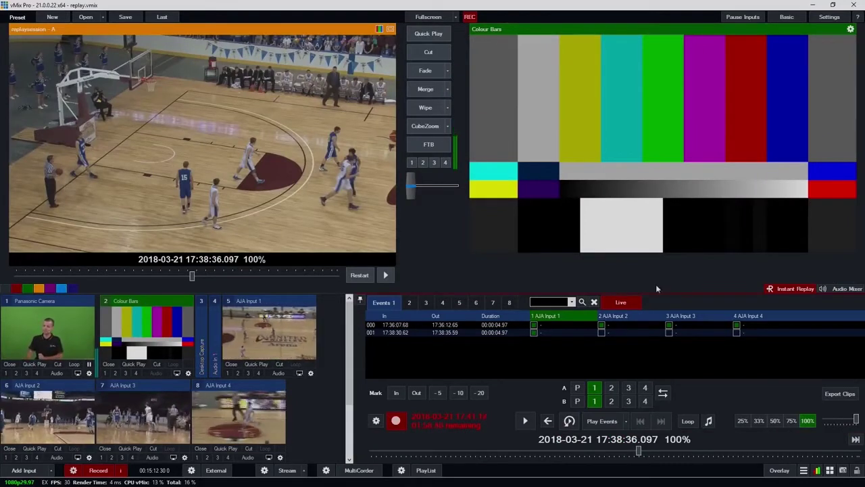
Try the preset descriptions Goal and Foul on event 000's camera 1 angle, and label it Missed goal.
click(550, 326)
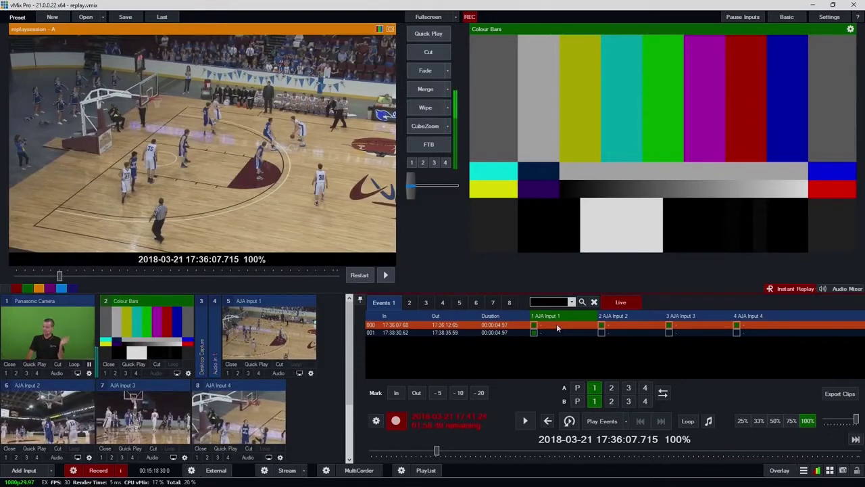
click(556, 323)
click(582, 327)
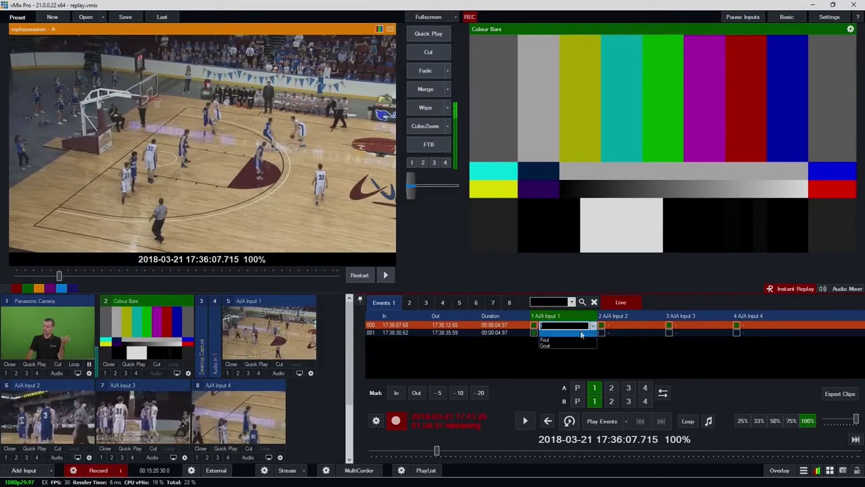
click(560, 346)
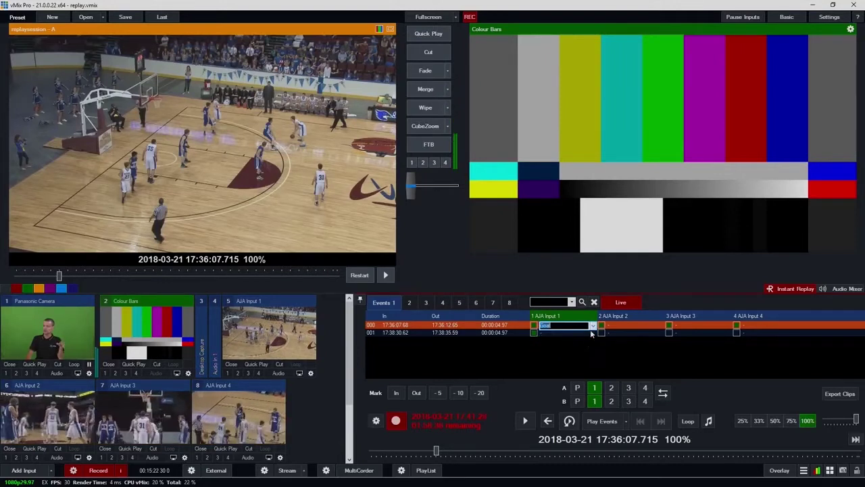
click(593, 326)
click(561, 338)
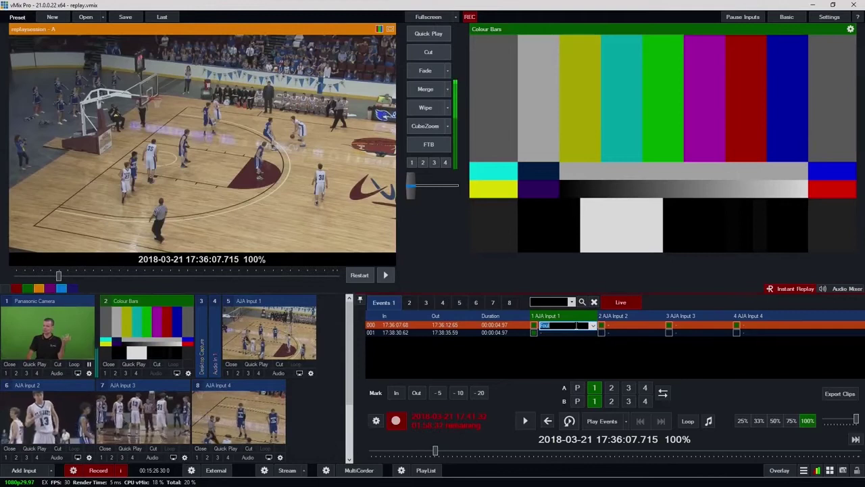
text(Massed goa)
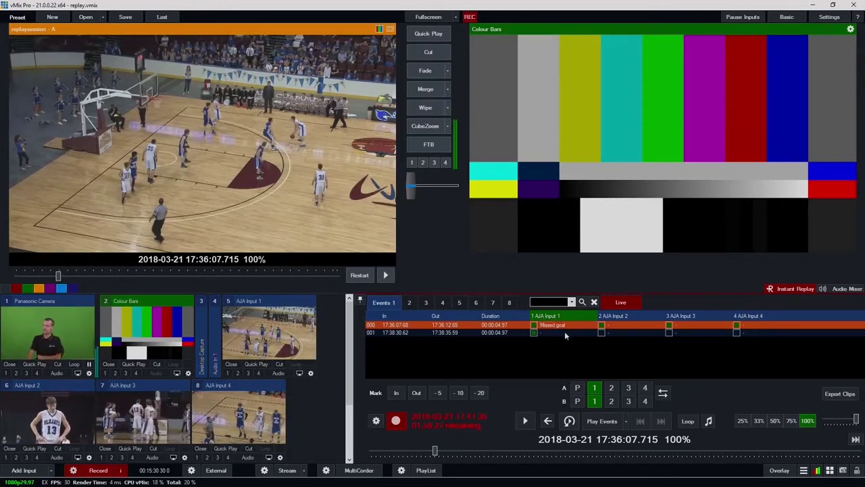
Open the description fields for cameras 2, 3 and 4 of event 000 and leave them blank.
click(630, 328)
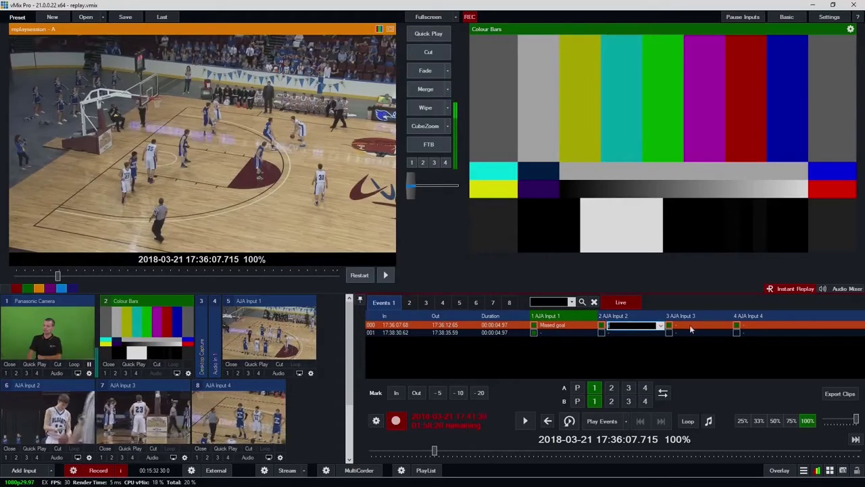
key(Tab)
key(Tab)
click(651, 327)
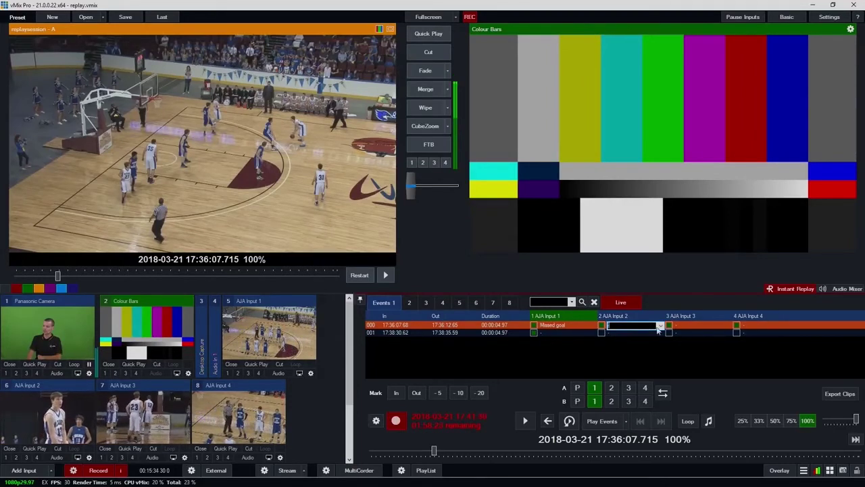
click(712, 327)
click(765, 326)
key(Escape)
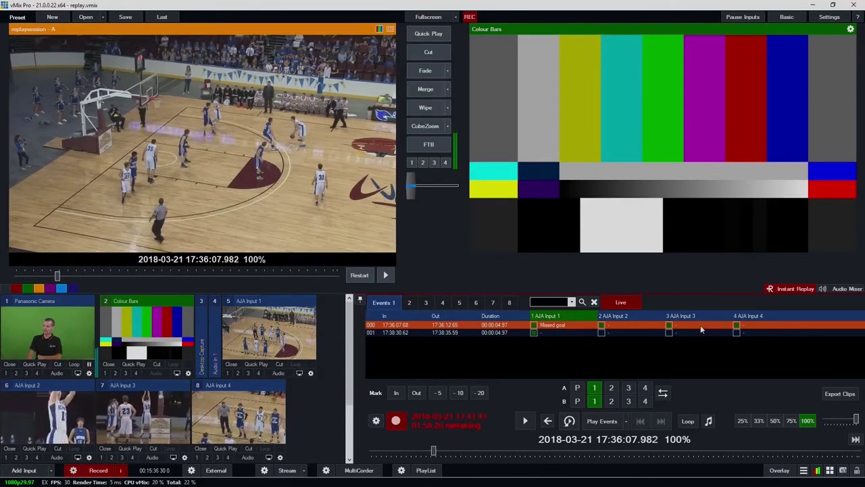
Filter the events list by the word goal, and clear the filter to list all events.
click(554, 303)
text(goal)
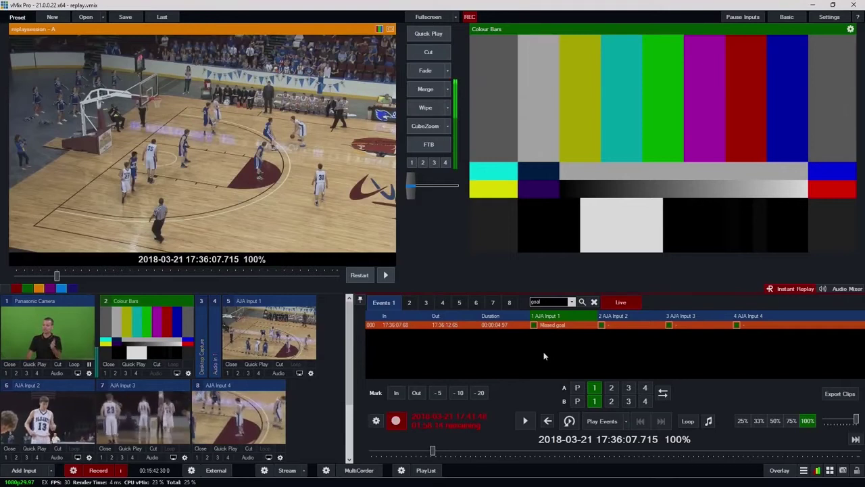
click(595, 303)
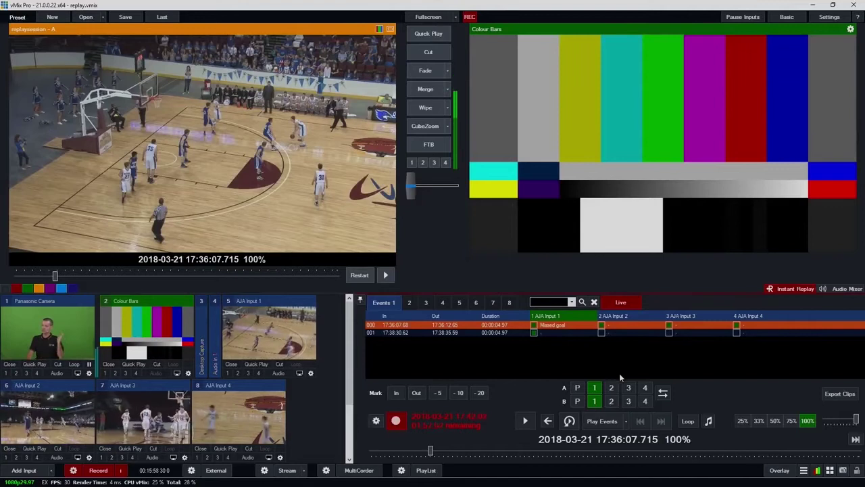
Play event 000, set channel B to camera 2, and switch channel A live between cameras 1, 2 and 3.
click(607, 419)
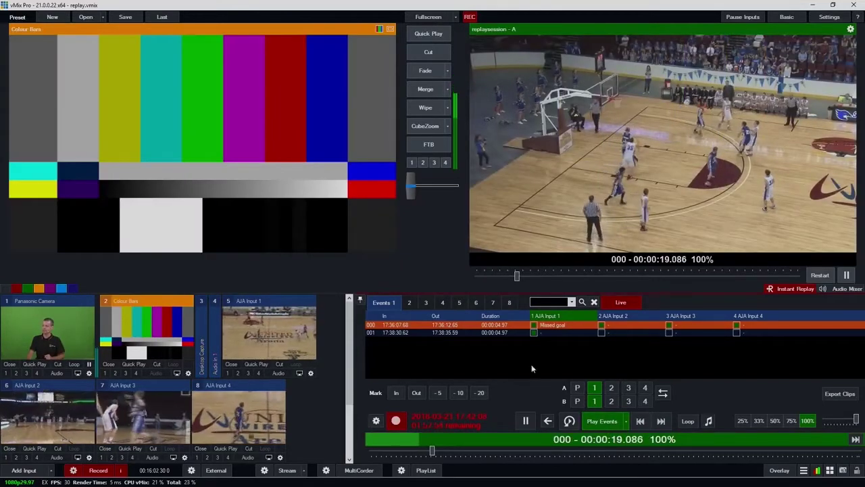
click(611, 401)
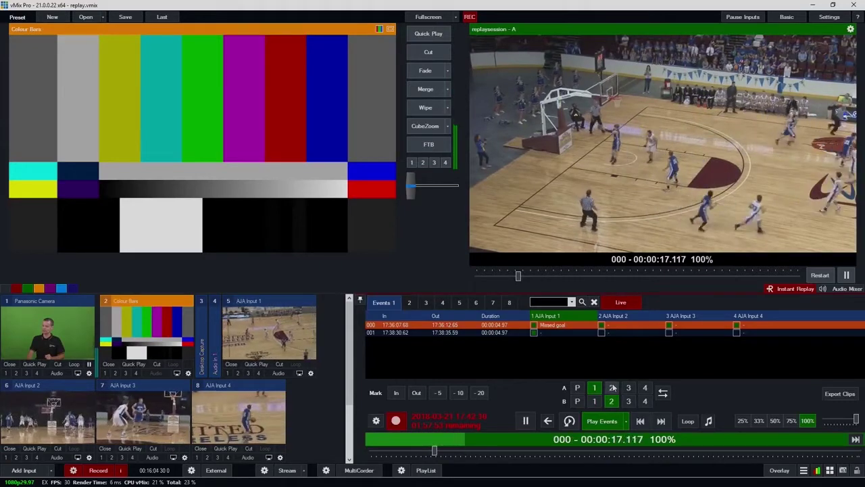
click(611, 387)
click(628, 388)
click(611, 387)
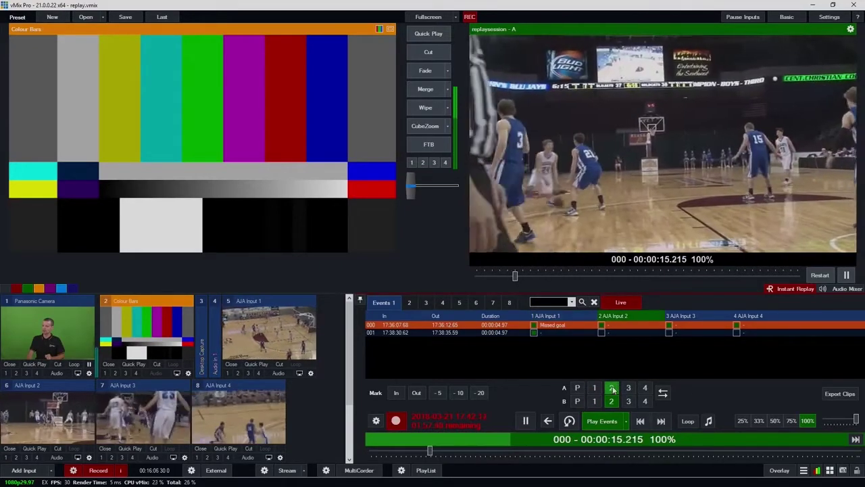
click(595, 388)
click(611, 387)
click(628, 388)
click(595, 388)
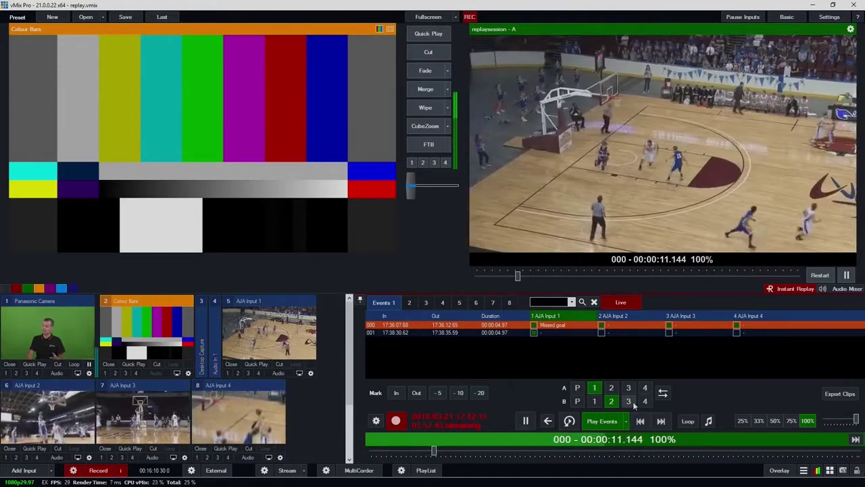
Switch channel A to cameras 3 and 4 during playback, and set channel B to camera 1 in the Preset view.
click(628, 389)
click(628, 401)
click(595, 401)
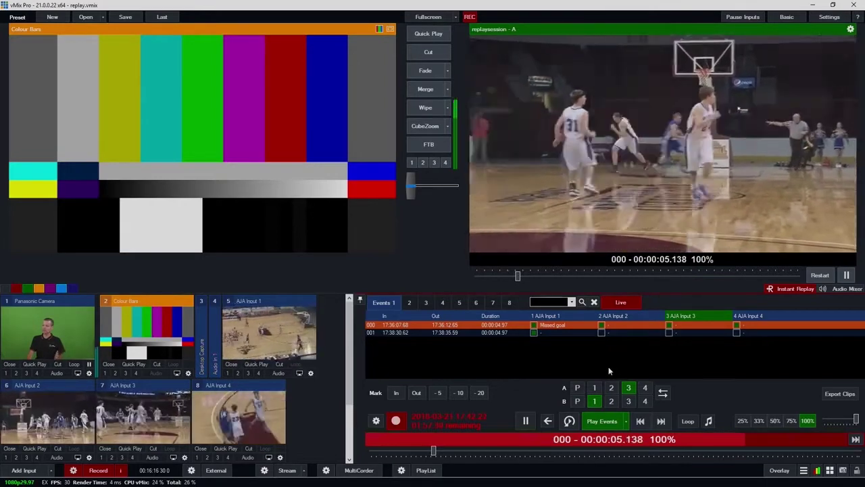
click(645, 388)
click(577, 402)
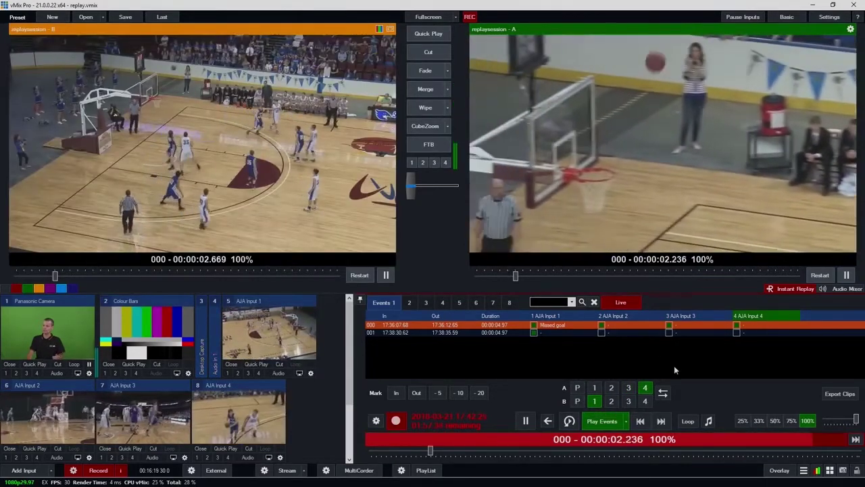
click(426, 71)
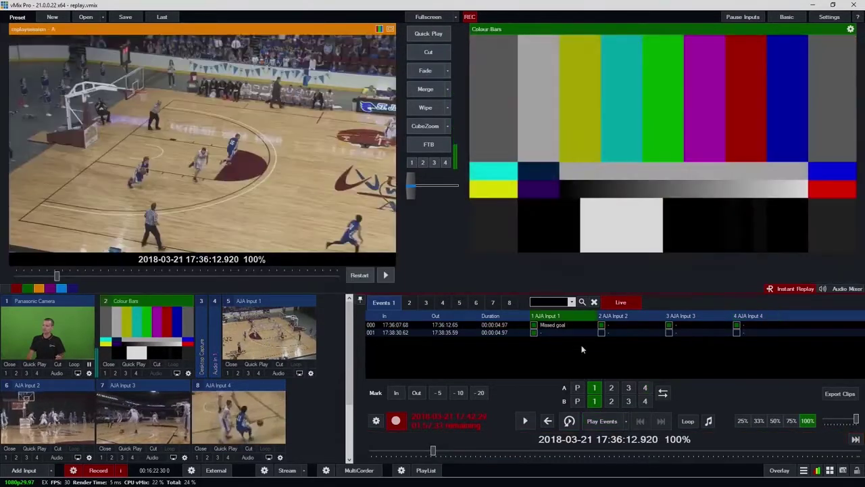
Play event 000 with channel B on camera 3, and show channel B in the Preset view alongside channel A.
click(586, 324)
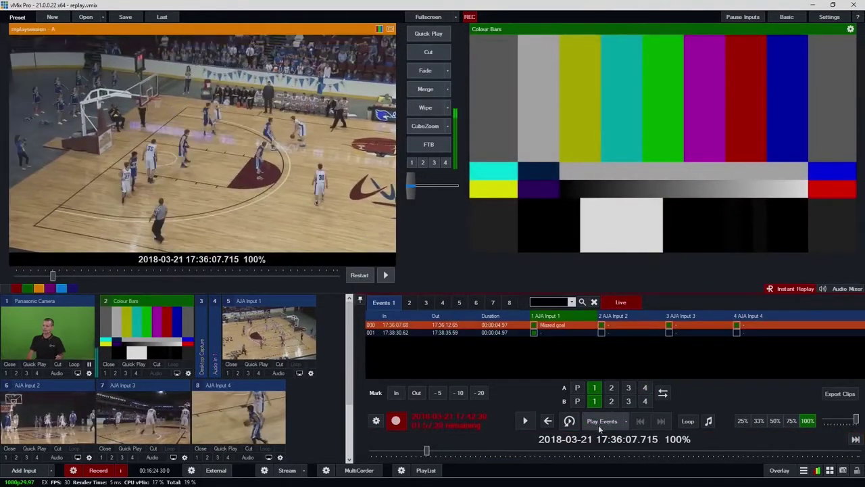
click(599, 421)
click(628, 401)
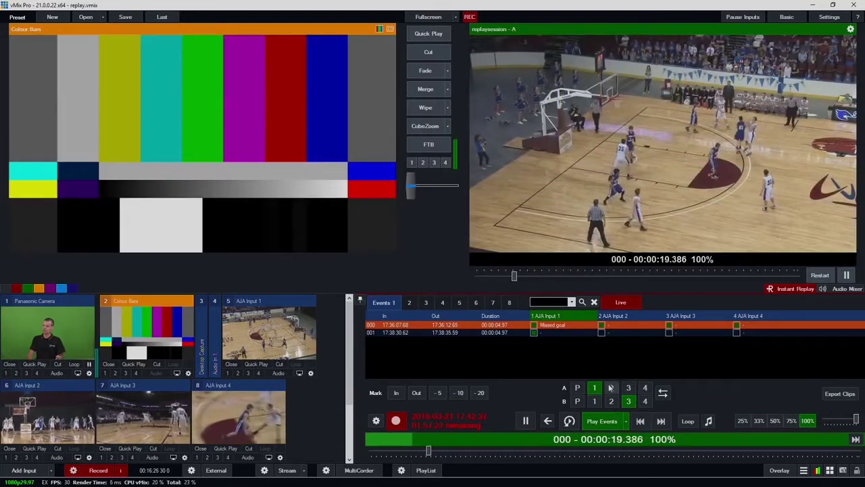
click(578, 388)
click(577, 401)
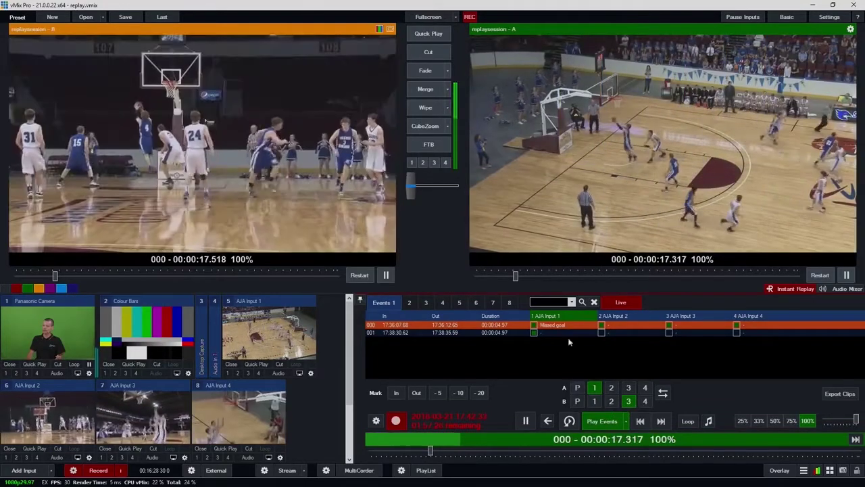
click(423, 72)
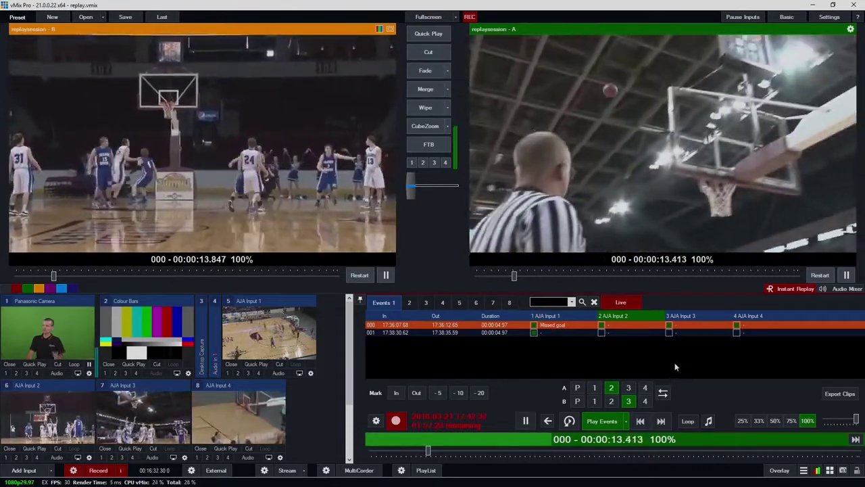
Switch channel A to camera 3 during playback, then set it to camera 1 and run event playback again.
click(628, 387)
key(Left)
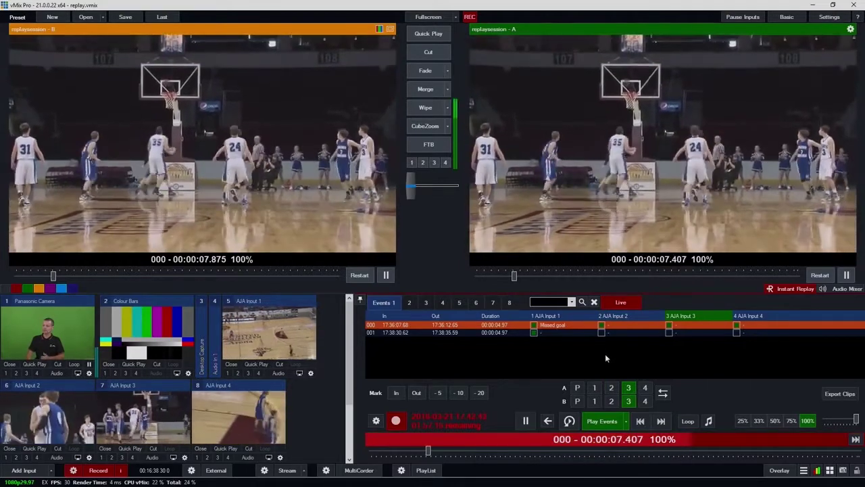
click(597, 390)
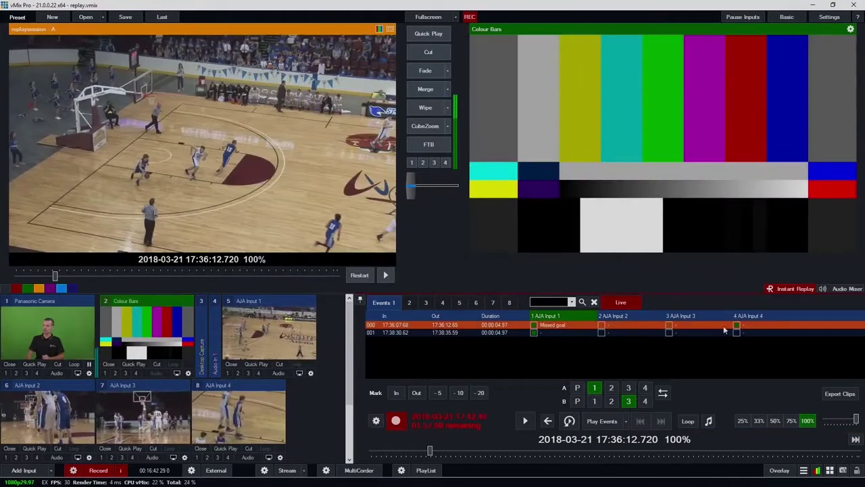
click(602, 420)
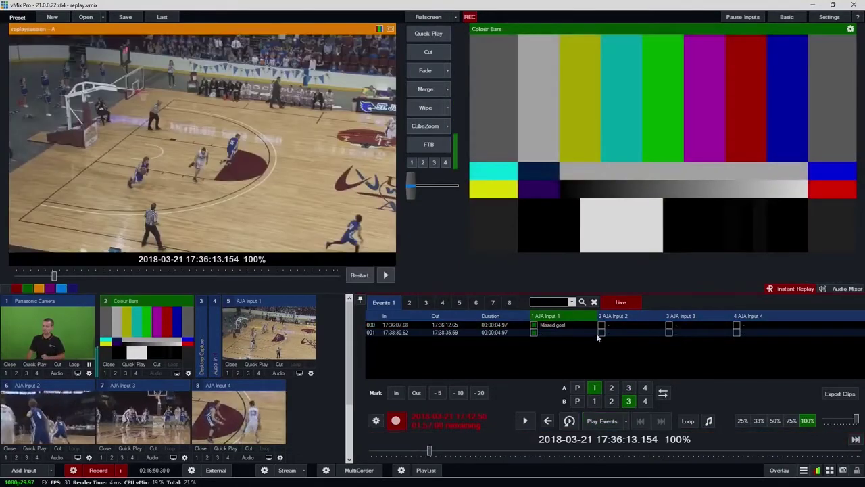
Play event 000 on channel A and slow its playback through 50% and 33% down to 25% speed.
click(583, 324)
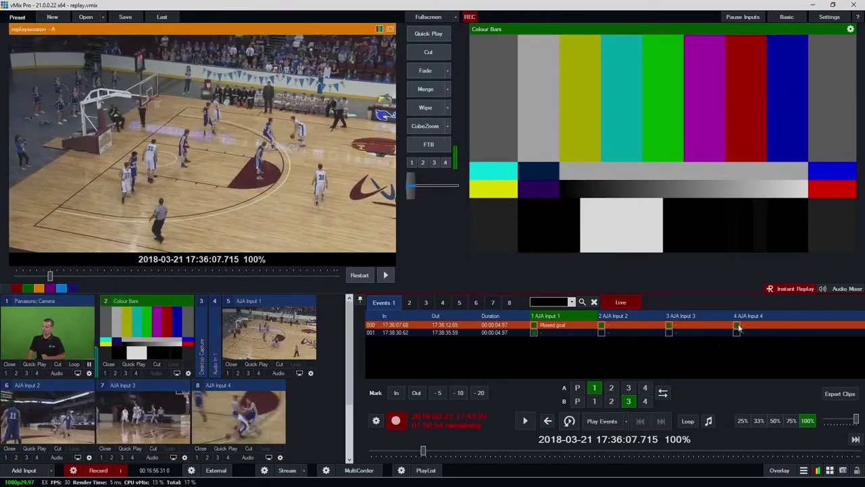
click(601, 420)
mouse_move(856, 420)
mouse_down()
mouse_move(830, 421)
mouse_move(849, 421)
mouse_up()
click(808, 420)
click(776, 421)
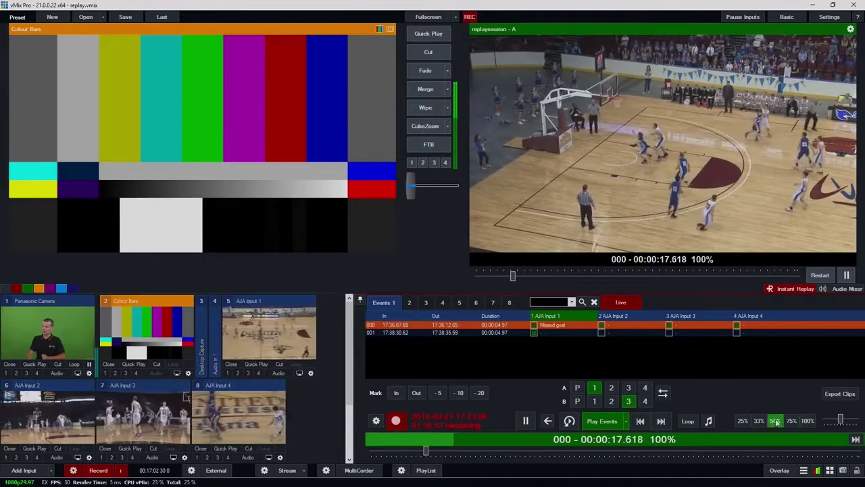
click(759, 421)
click(743, 420)
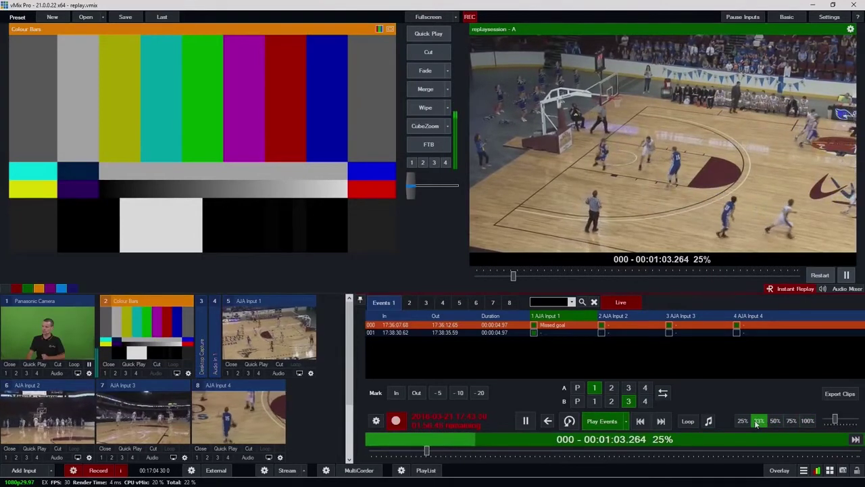
click(742, 421)
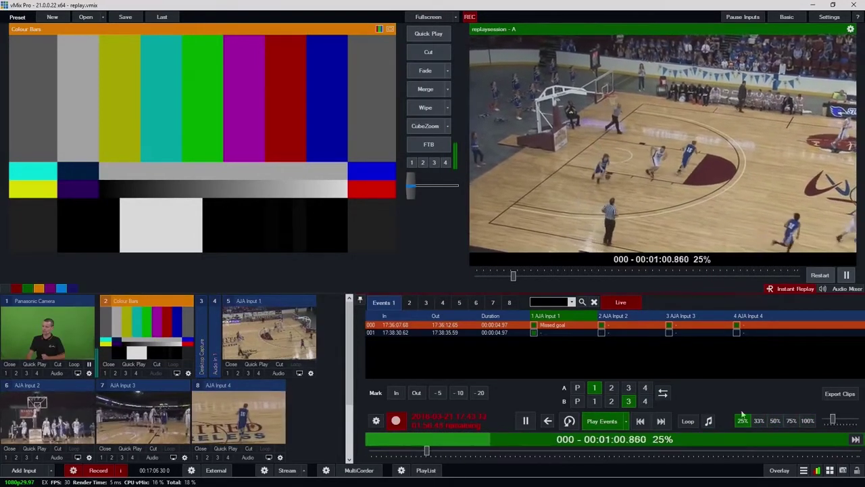
Switch channel A to camera 2 and skip forward and back between the camera angles of event 000.
click(612, 387)
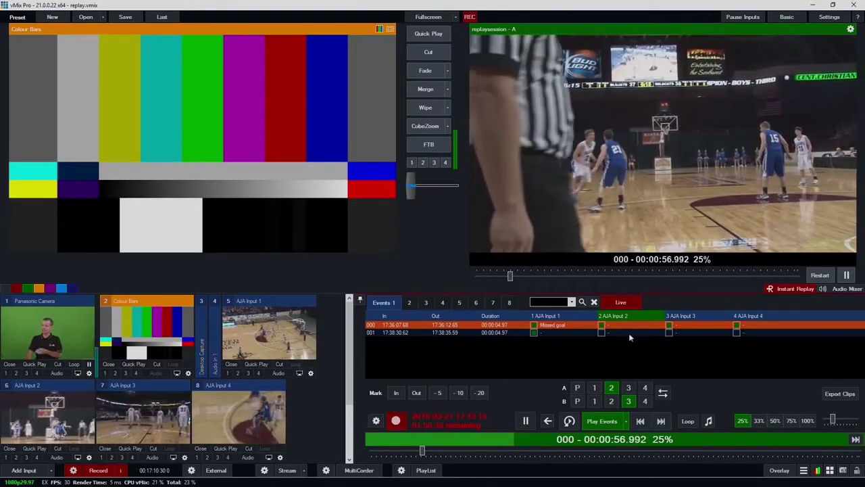
click(662, 420)
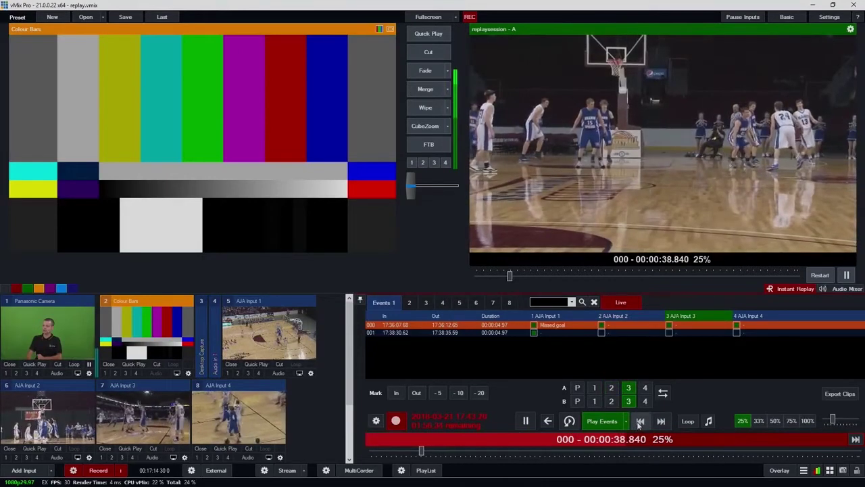
click(640, 421)
click(655, 424)
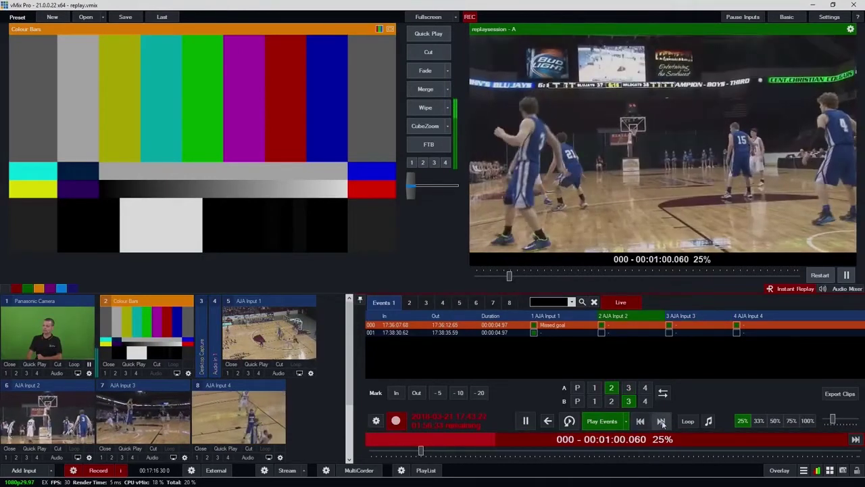
click(662, 421)
click(663, 422)
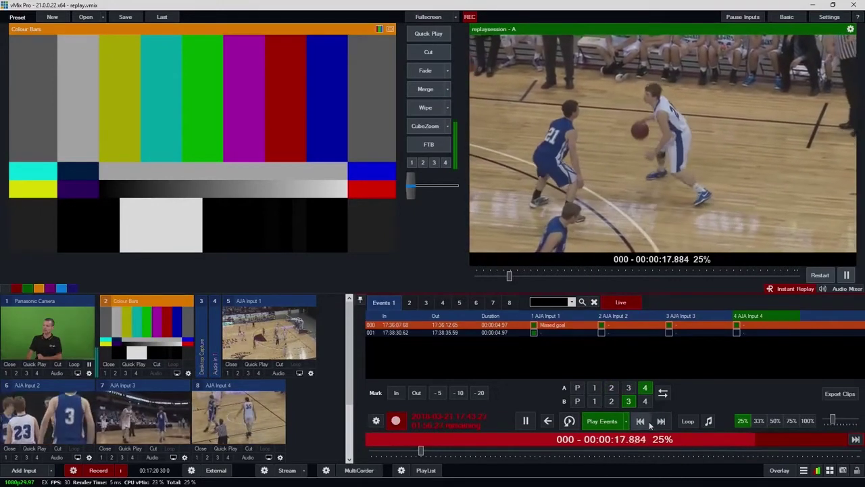
click(643, 423)
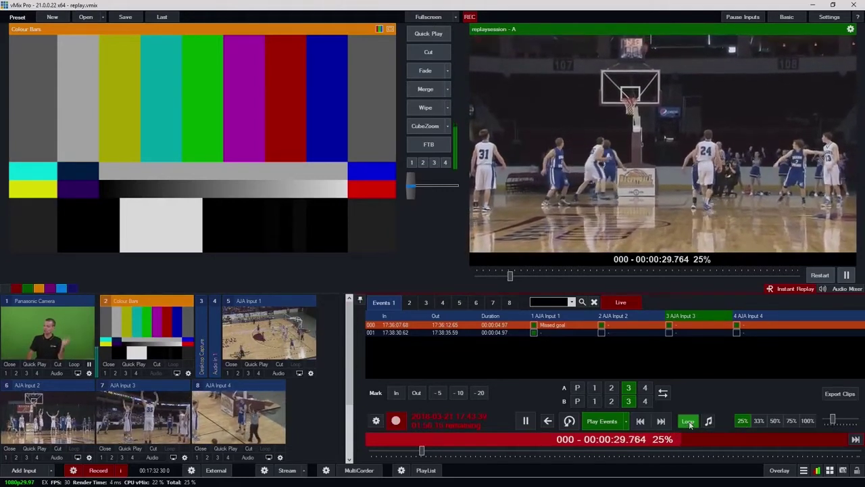
Loop the event playback at 100% speed, and stop the playback.
drag(833, 418, 856, 419)
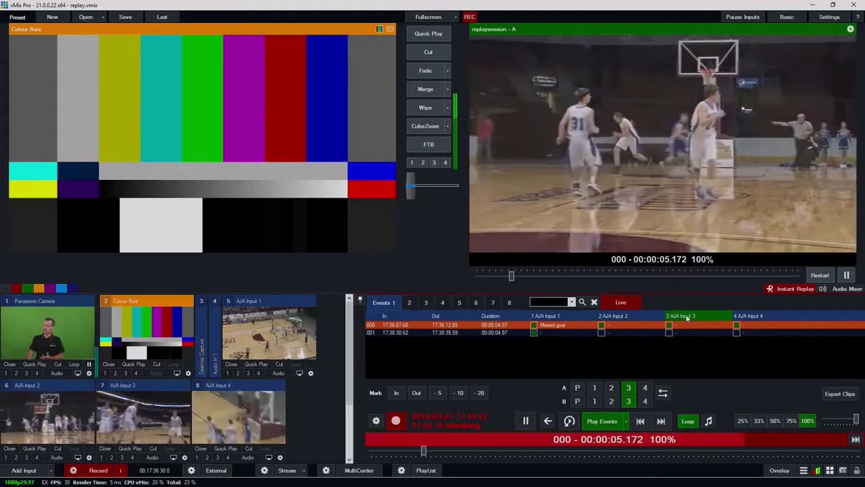
key(4)
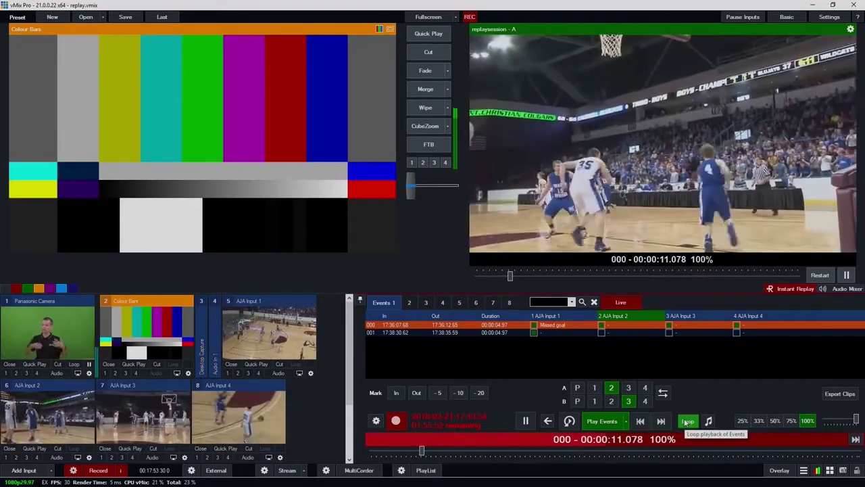
click(606, 424)
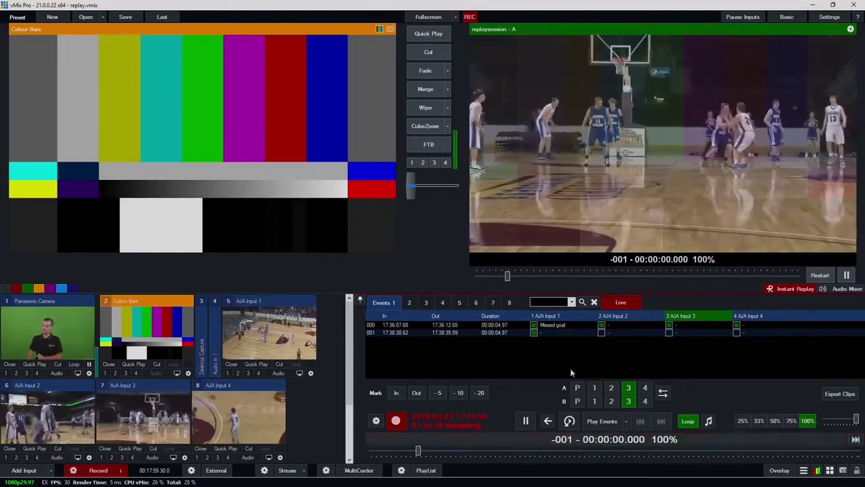
Copy events 000 and 001 from events list 1 to events list 4.
click(511, 303)
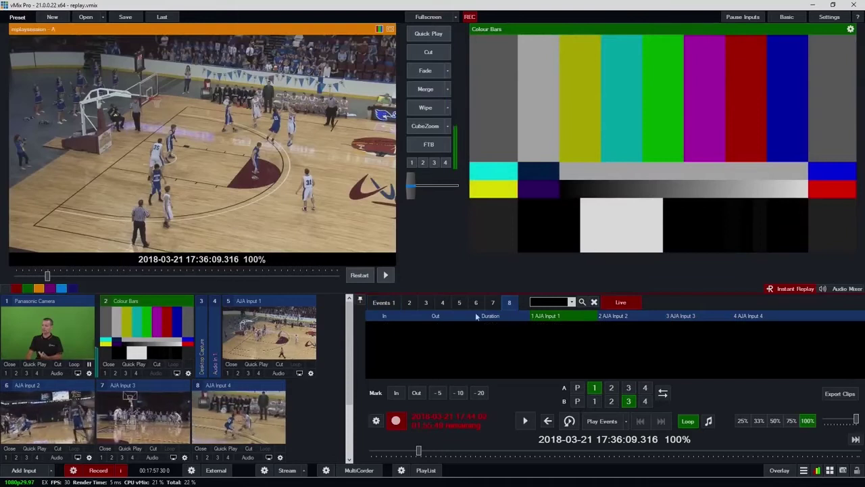
click(443, 302)
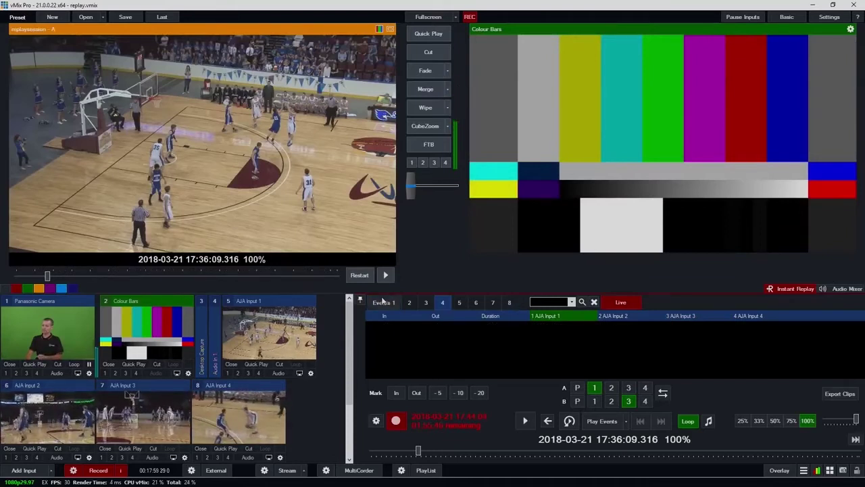
click(384, 302)
right_click(421, 326)
mouse_move(463, 342)
click(490, 343)
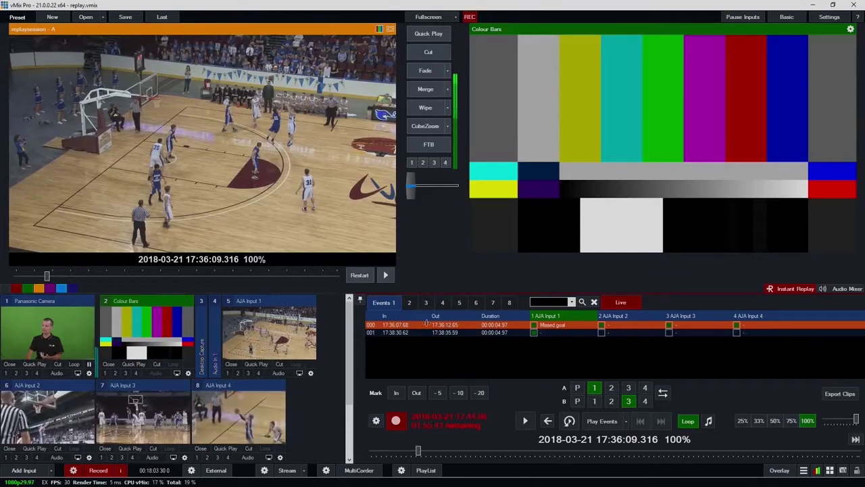
click(413, 333)
right_click(414, 332)
mouse_move(457, 347)
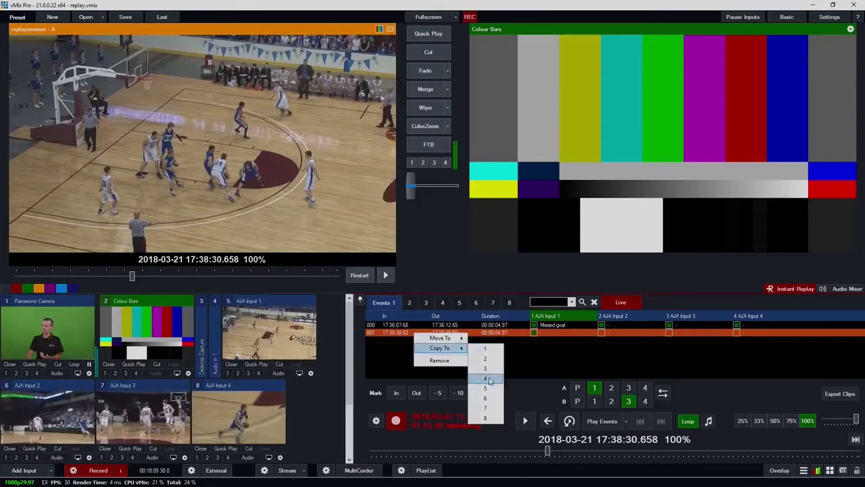
click(487, 379)
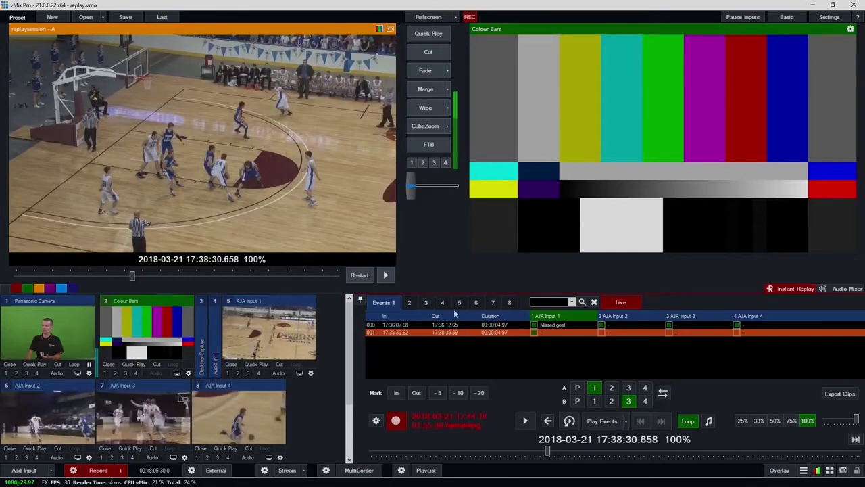
Play all events in list 4 with looping turned off, and stop the playback.
click(626, 421)
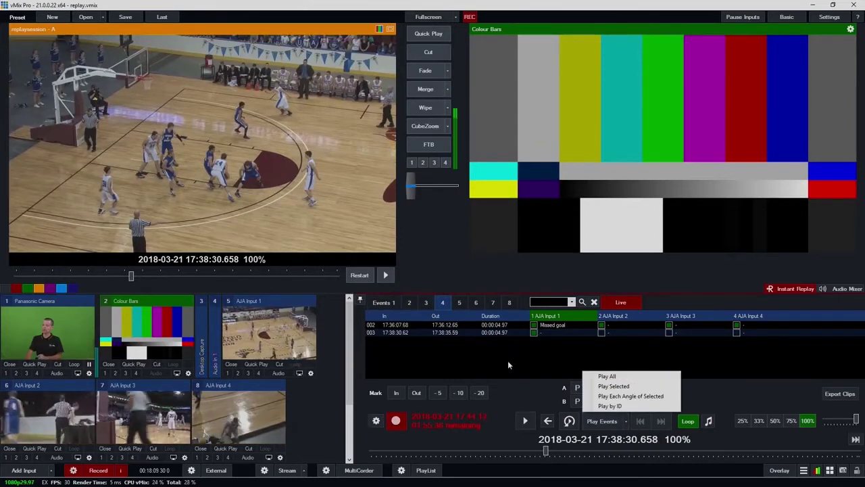
click(606, 378)
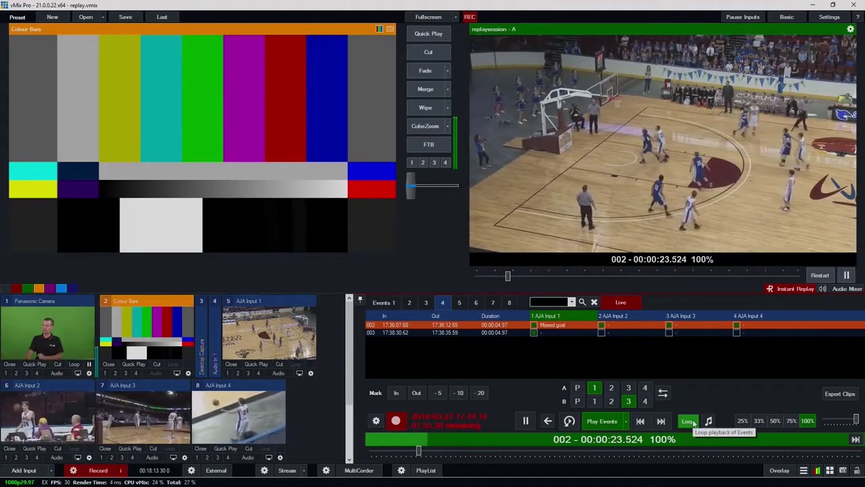
click(604, 421)
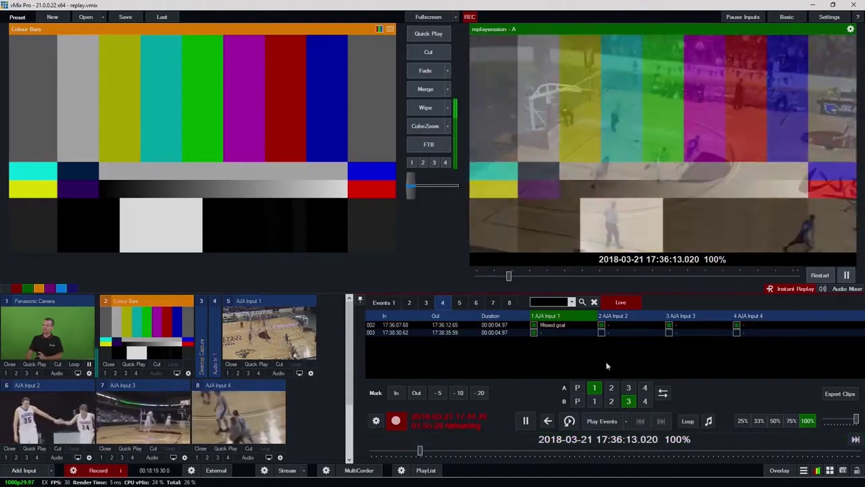
Turn background music on, view its file setting in the Instant Replay configuration, and turn the music off again.
click(709, 422)
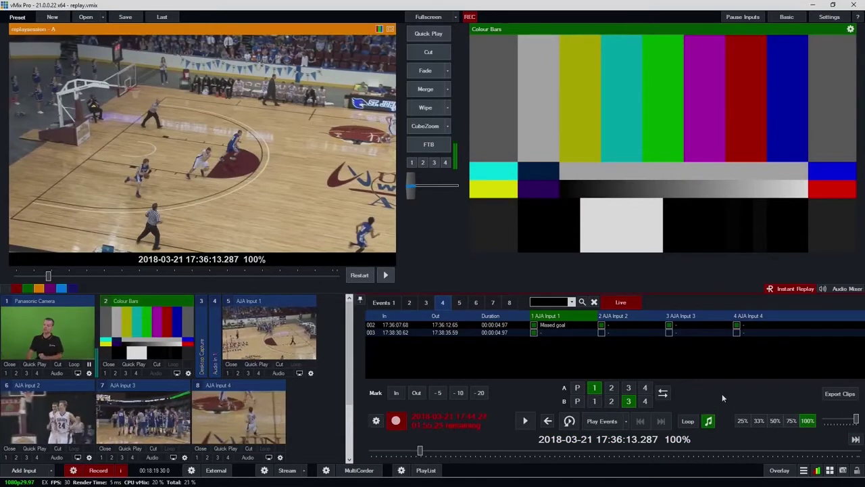
click(376, 420)
click(221, 164)
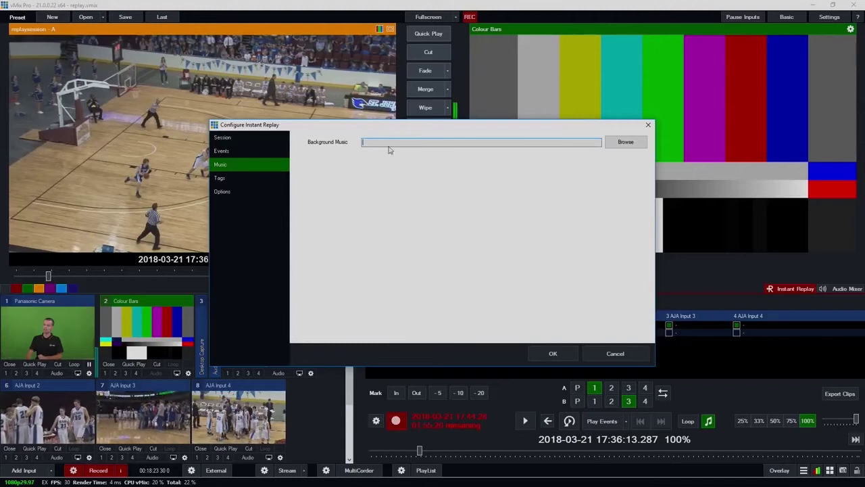
click(648, 126)
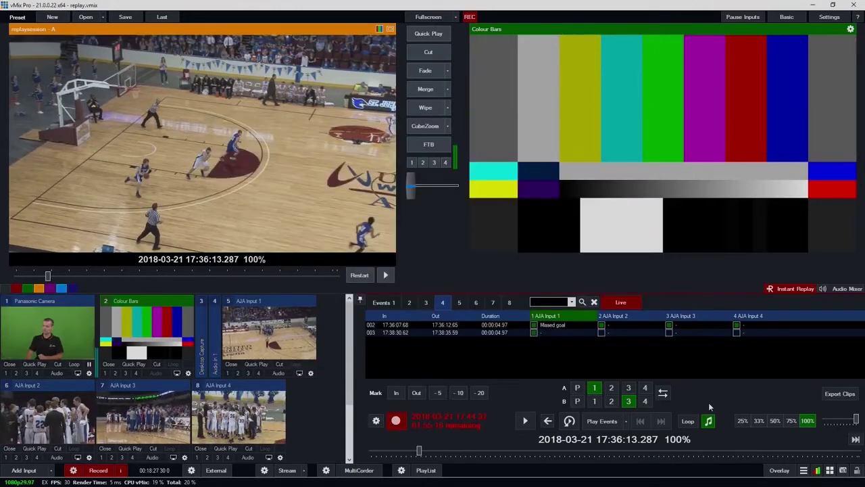
click(709, 421)
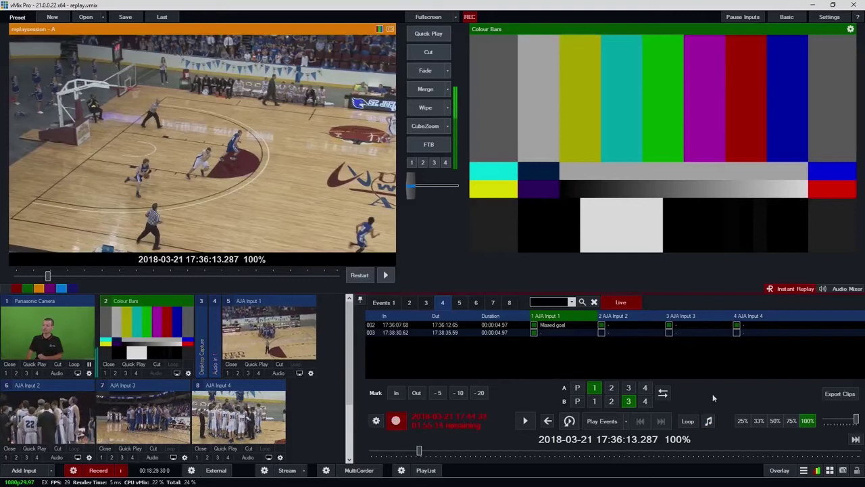
Leave live mode and mark a new event in list 4 from 17:35:59.14 to 17:36:07.44.
click(506, 332)
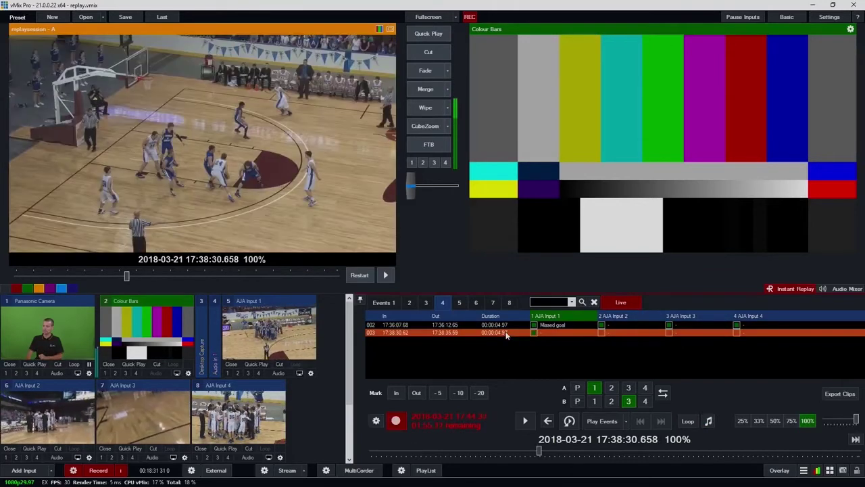
click(503, 326)
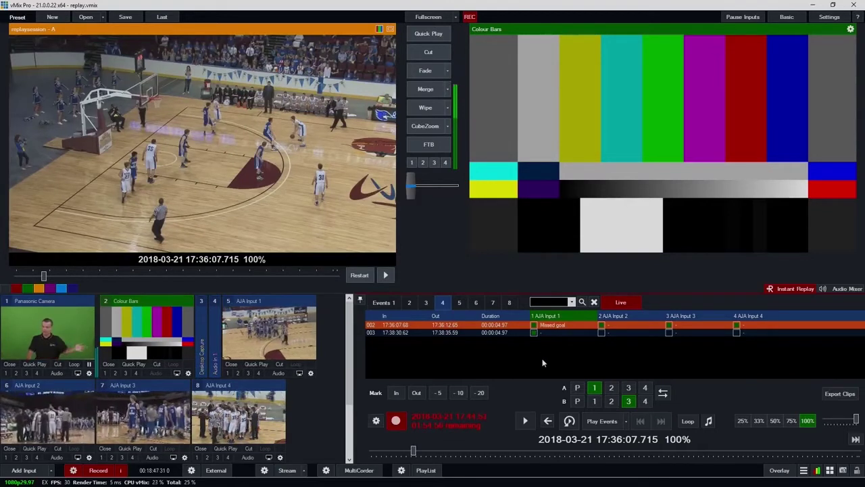
click(619, 302)
mouse_move(412, 451)
mouse_down()
mouse_move(397, 453)
mouse_move(502, 454)
mouse_move(408, 450)
mouse_up()
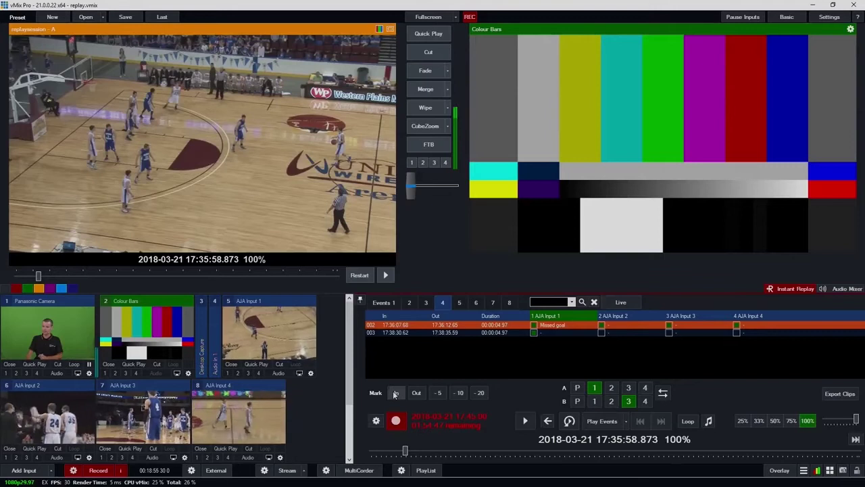
key(i)
drag(408, 451, 432, 451)
key(o)
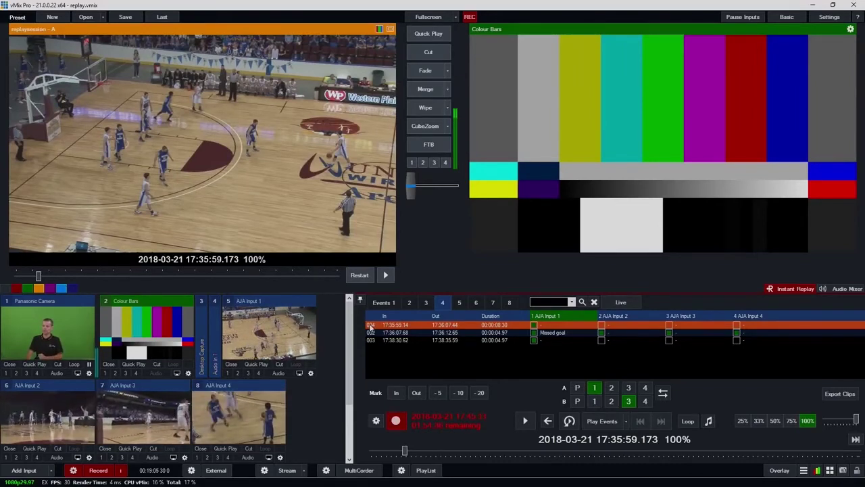
Reorder event 004 down and back up in list 4, and delete it from the list.
drag(371, 325, 373, 342)
drag(373, 328, 373, 326)
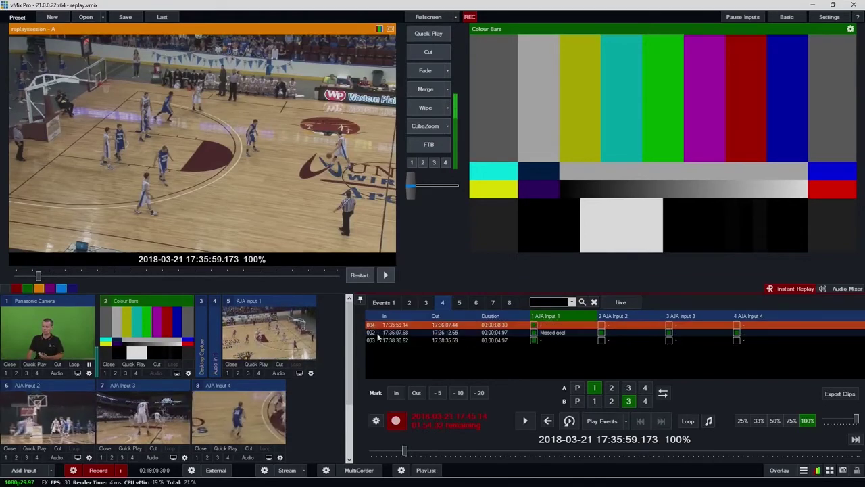
right_click(371, 328)
click(396, 352)
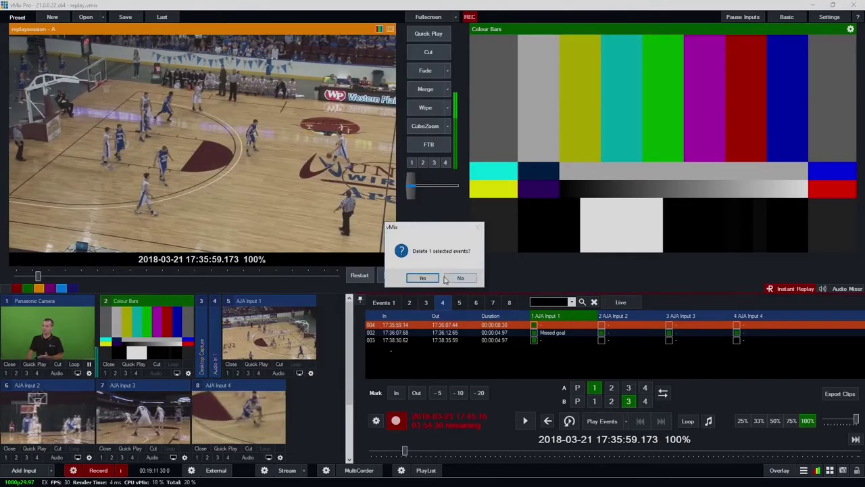
click(423, 278)
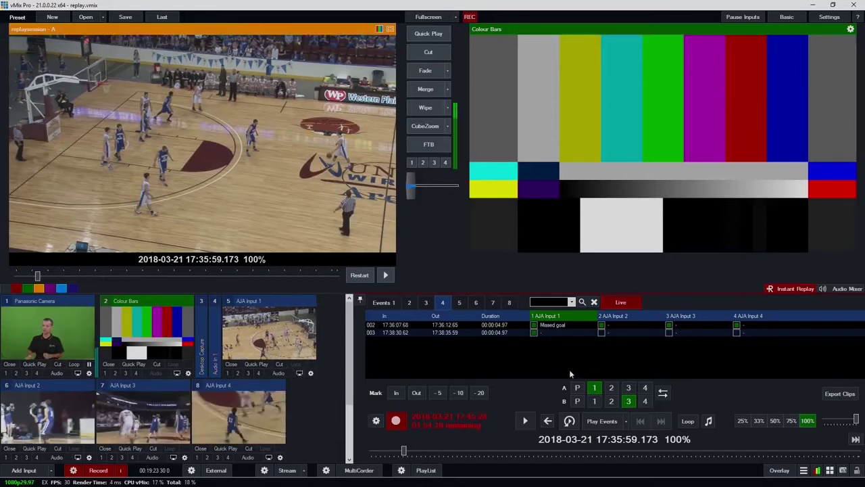
Mark two events in list 4: one live from 17:45:30.17 to 17:45:33.41, another with live mode off from 17:45:40.52 to 17:45:50.76.
click(396, 393)
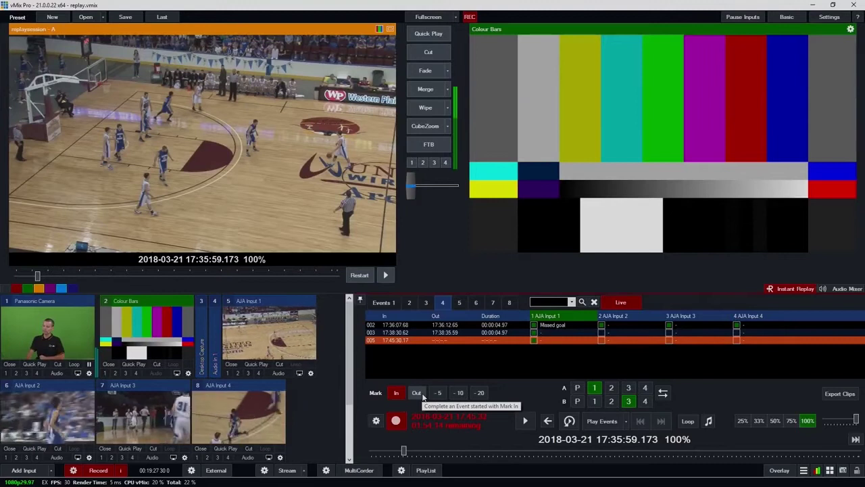
click(418, 394)
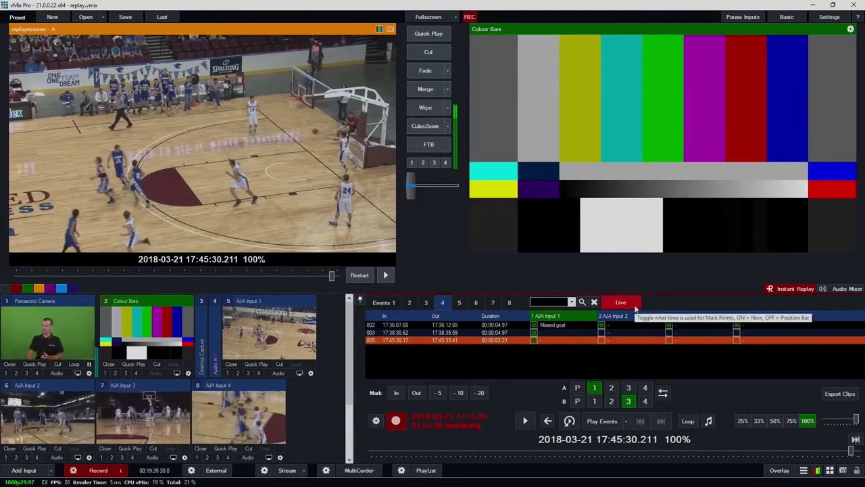
click(856, 440)
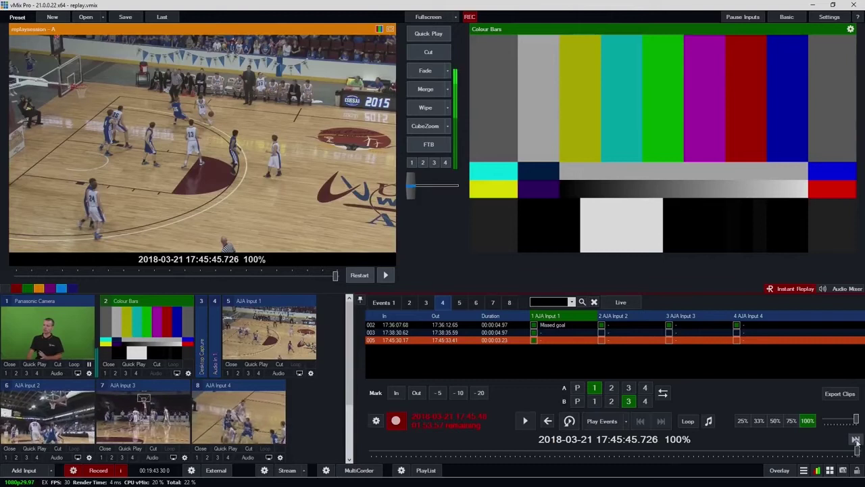
click(856, 441)
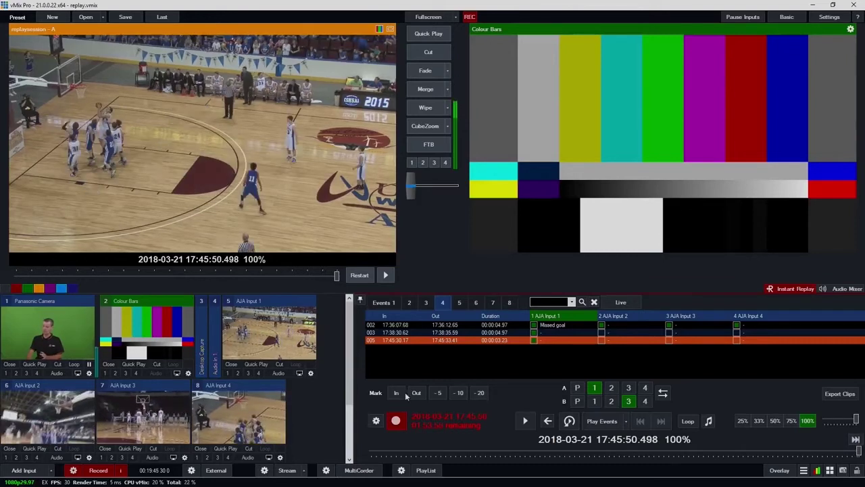
key(i)
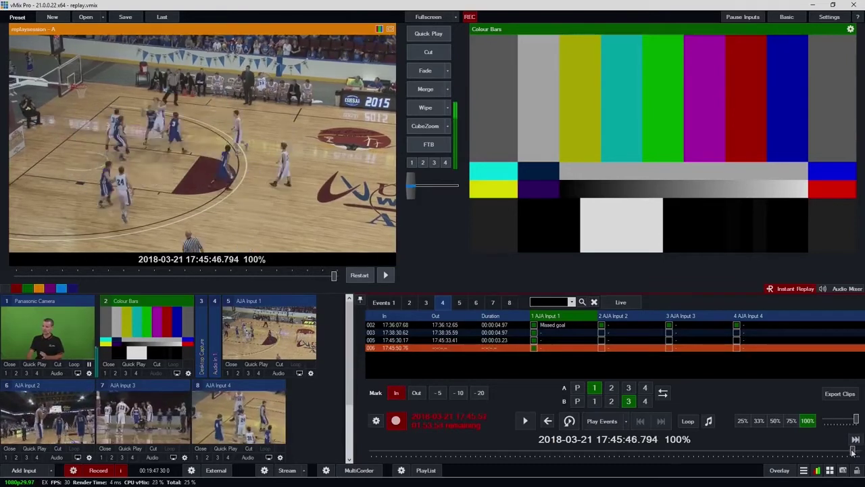
click(416, 393)
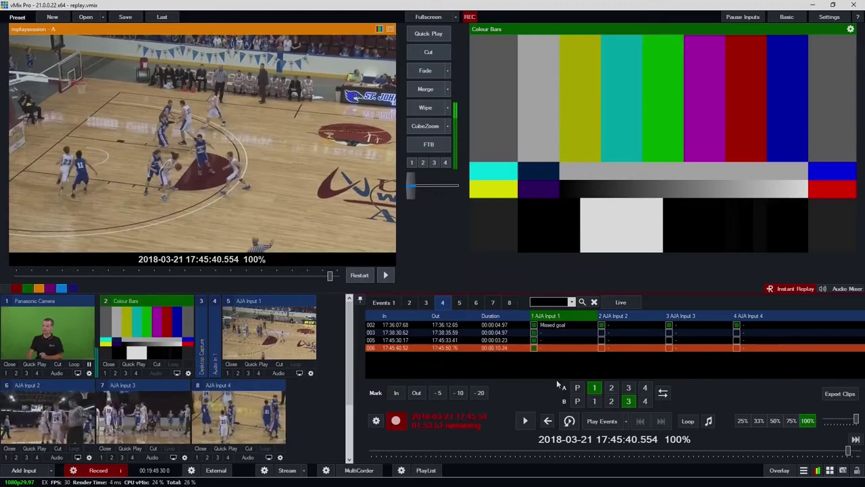
Turn live mode back on and move the replay position back to 17:39:47.
click(623, 302)
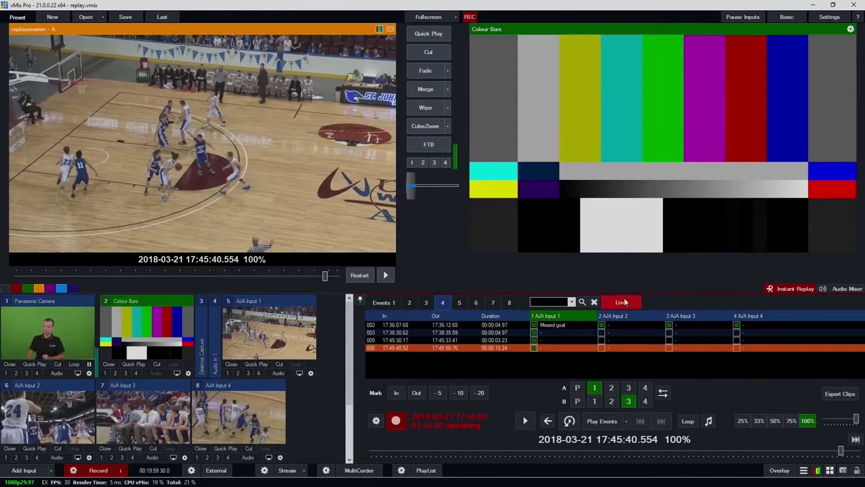
click(570, 421)
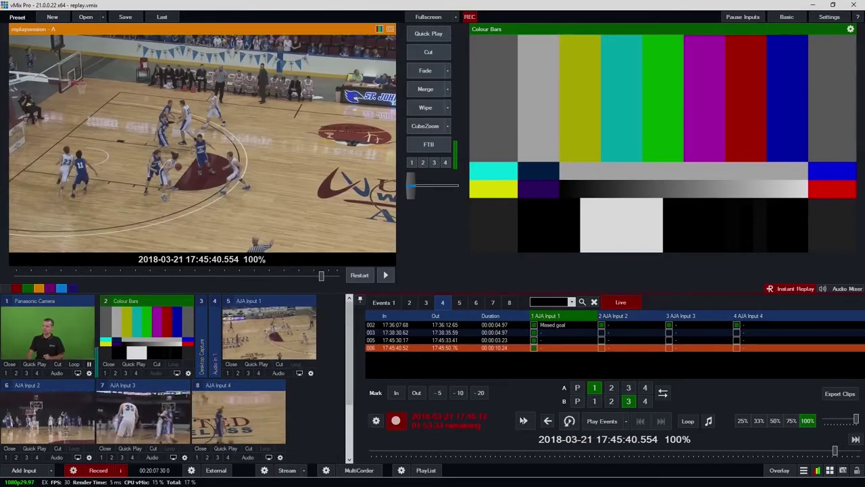
click(554, 451)
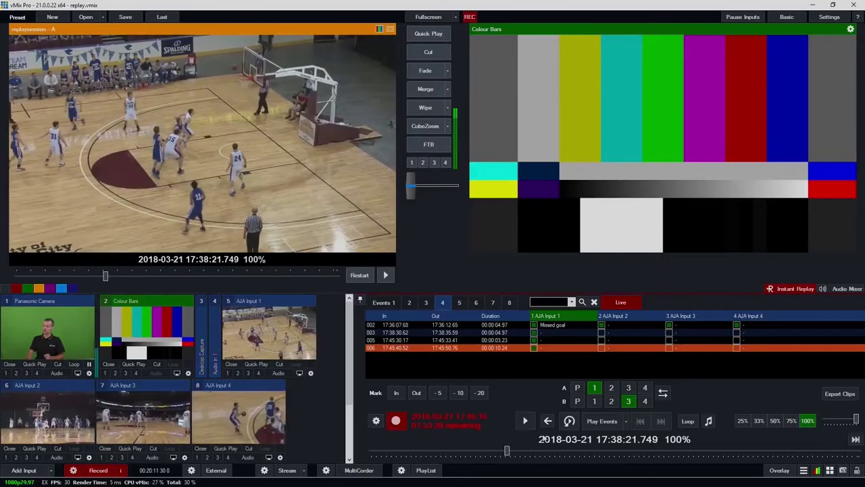
click(524, 421)
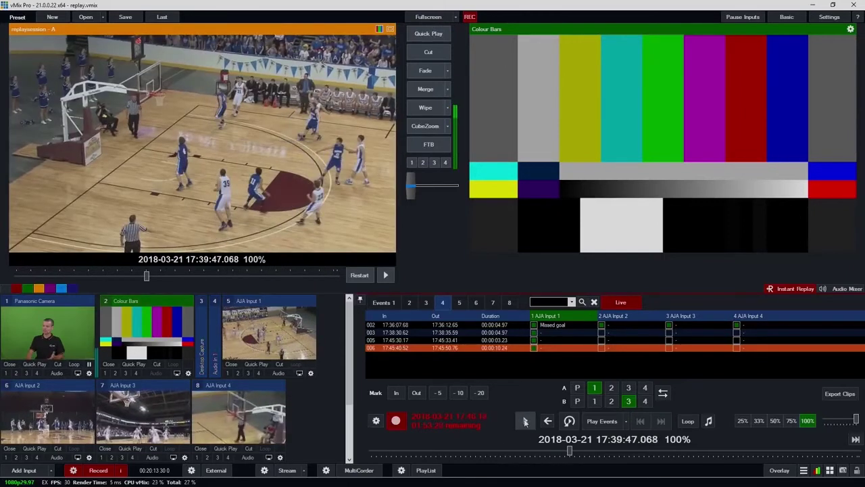
click(525, 420)
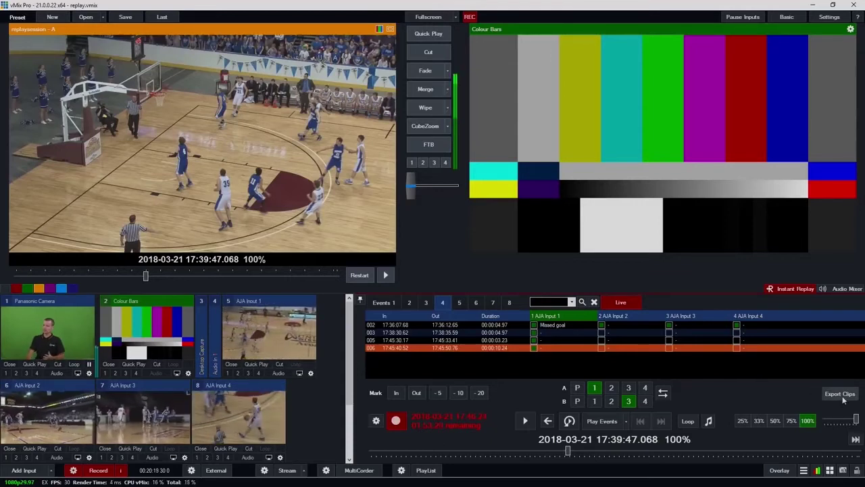
Export all events of list 4 as separate clips to the replay session's export folder, using the name My Export.
click(550, 326)
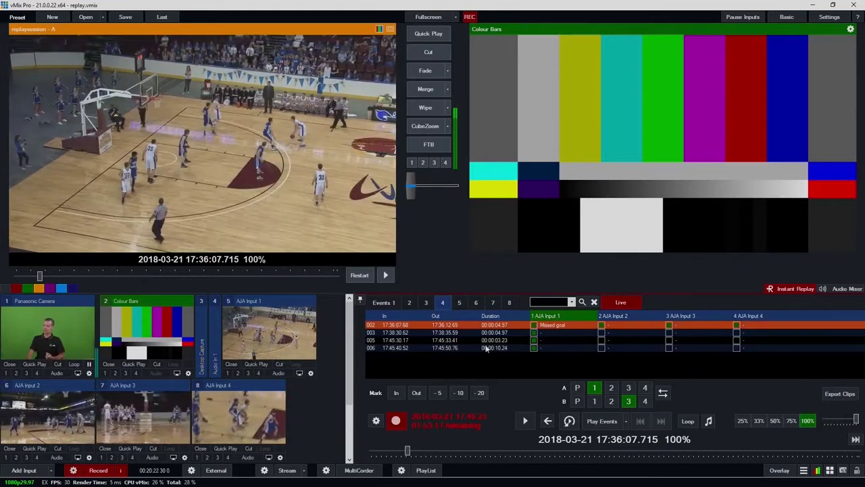
click(840, 393)
click(453, 211)
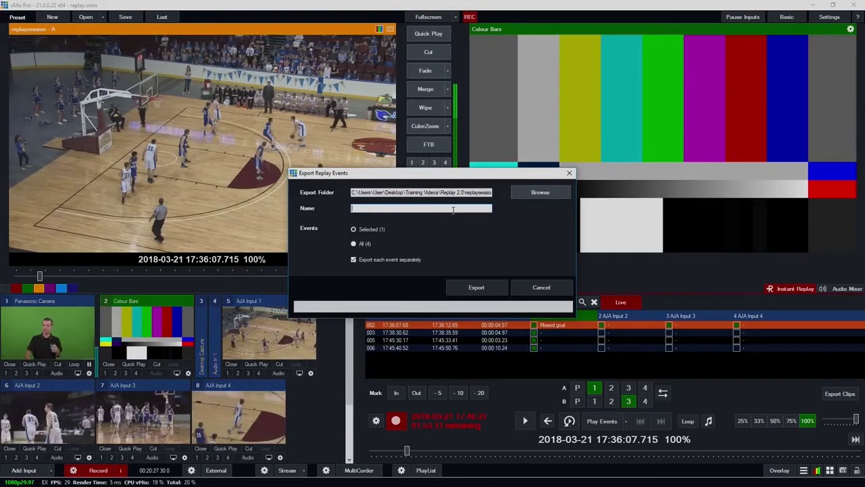
drag(468, 193, 628, 207)
drag(477, 193, 492, 193)
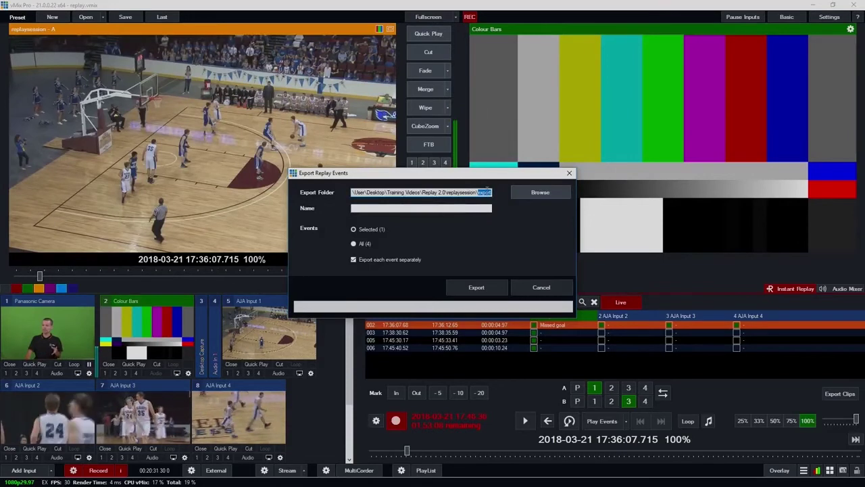
click(444, 208)
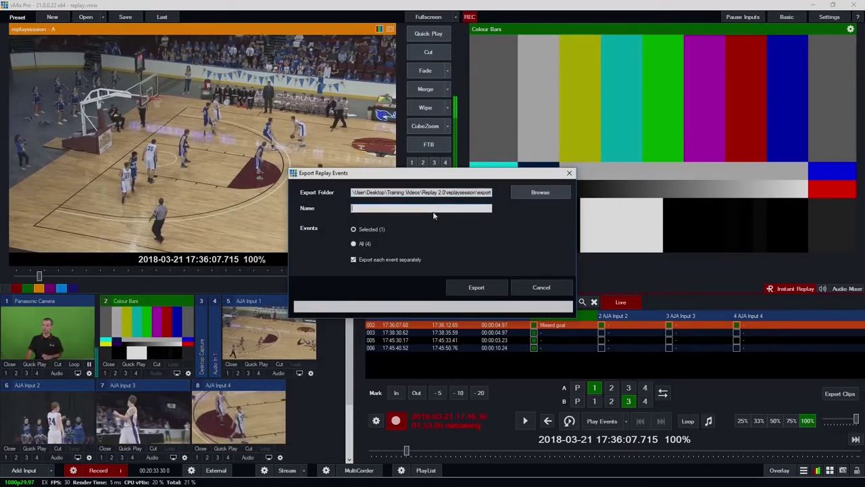
text(My Export)
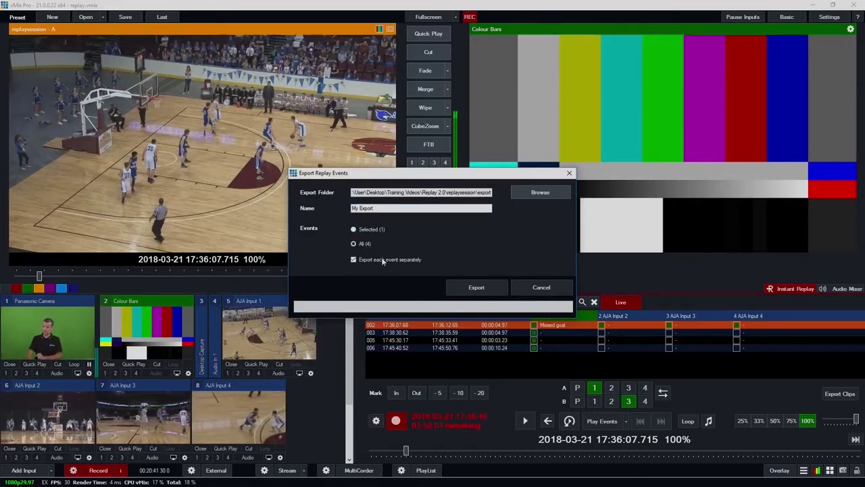
click(460, 289)
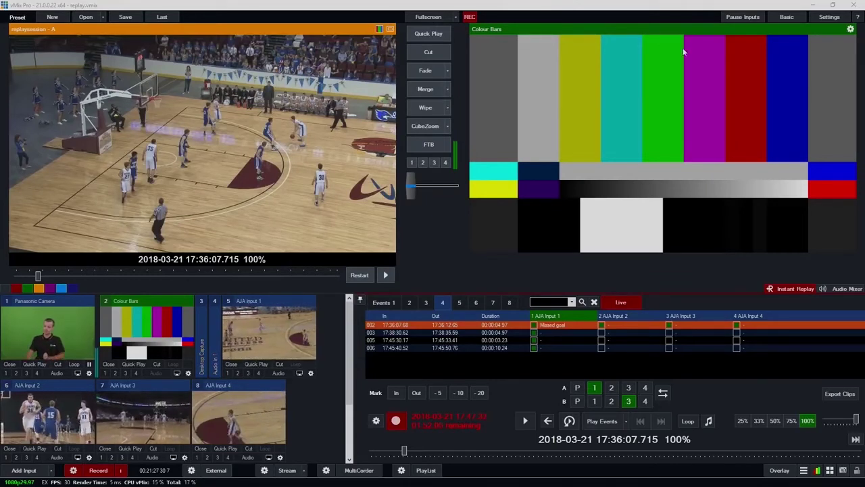
Start a new shortcut for key A in the settings and show the available Replay functions.
click(830, 17)
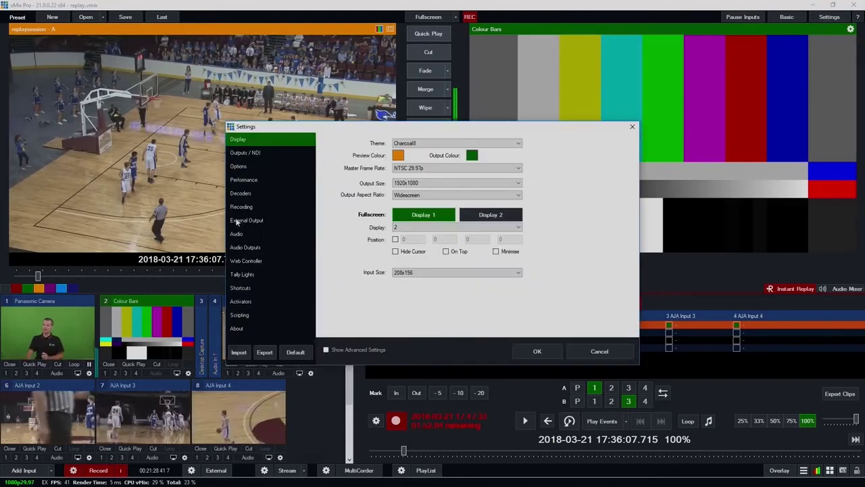
click(259, 288)
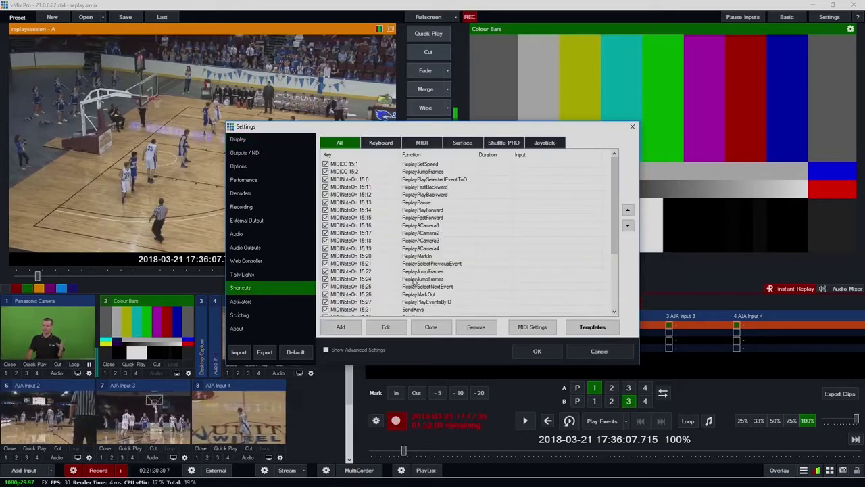
click(340, 327)
click(544, 129)
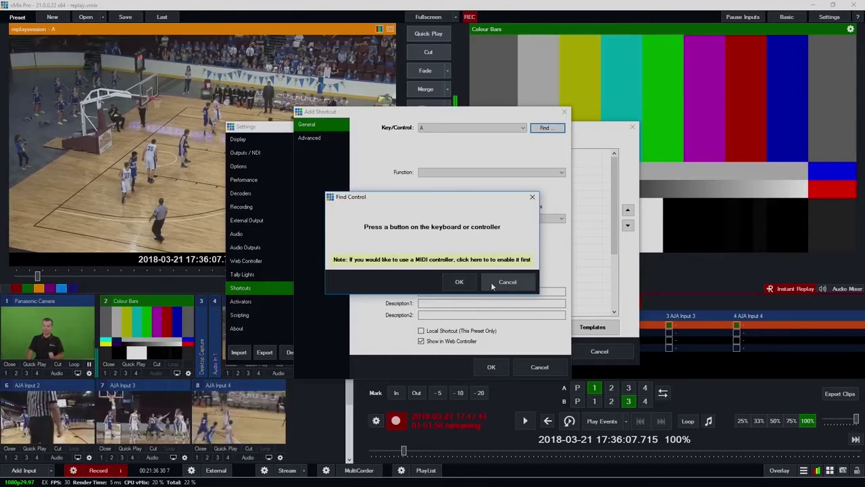
click(467, 282)
click(491, 172)
click(433, 331)
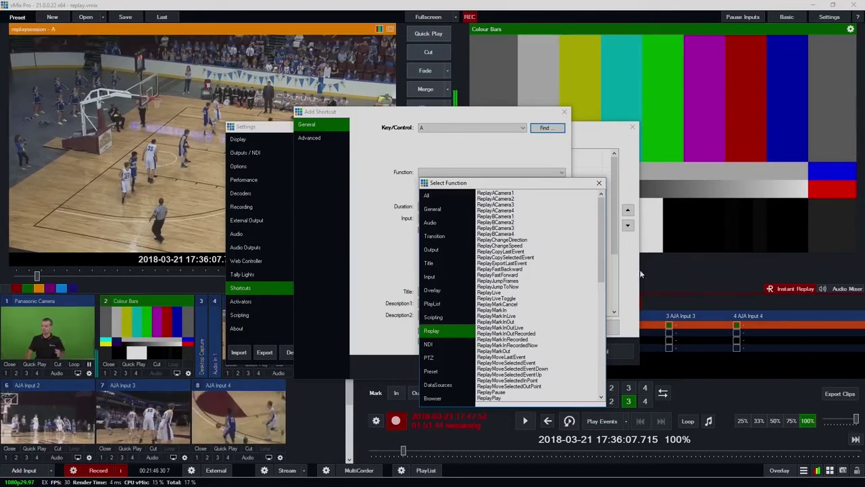
Look through the full list of Replay shortcut functions and leave the settings without adding a shortcut.
drag(601, 256, 610, 305)
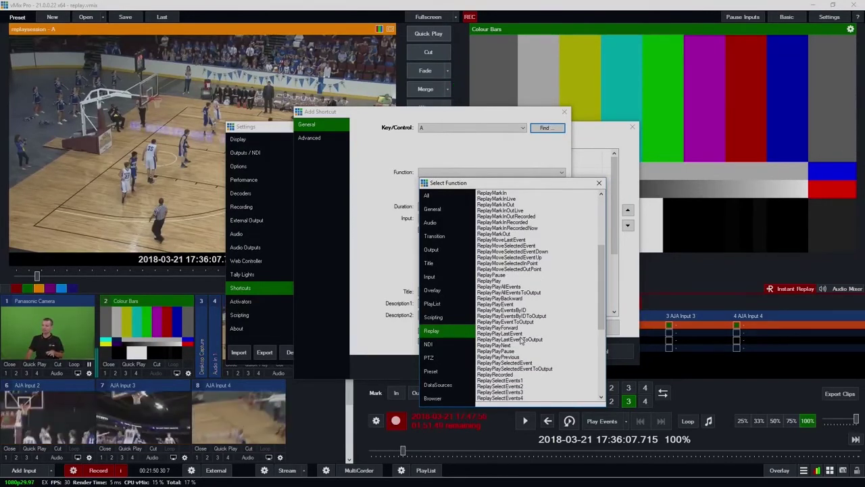
drag(601, 297, 602, 334)
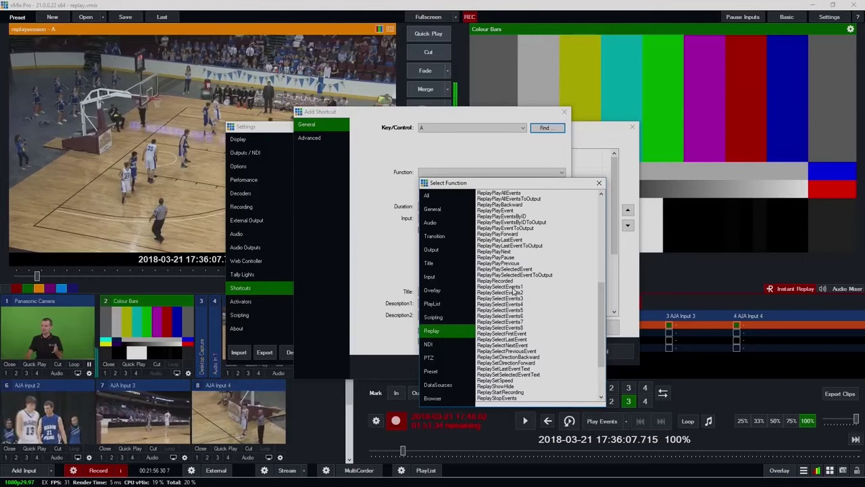
drag(602, 325, 602, 349)
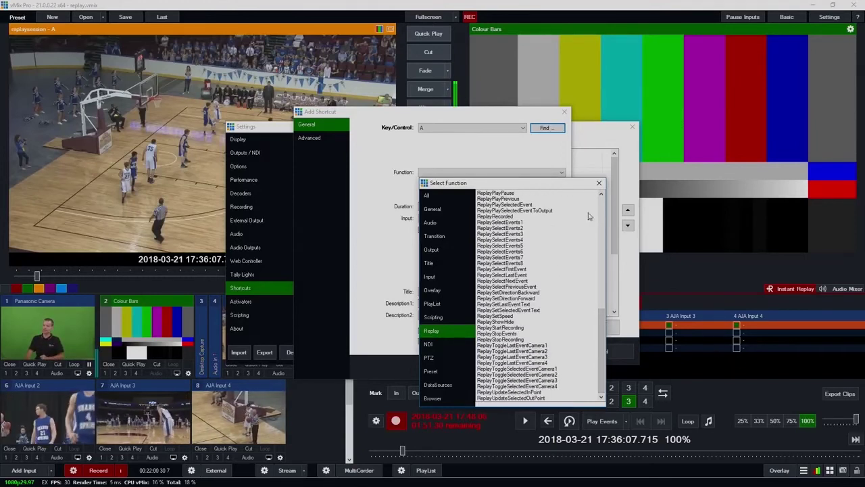
click(599, 184)
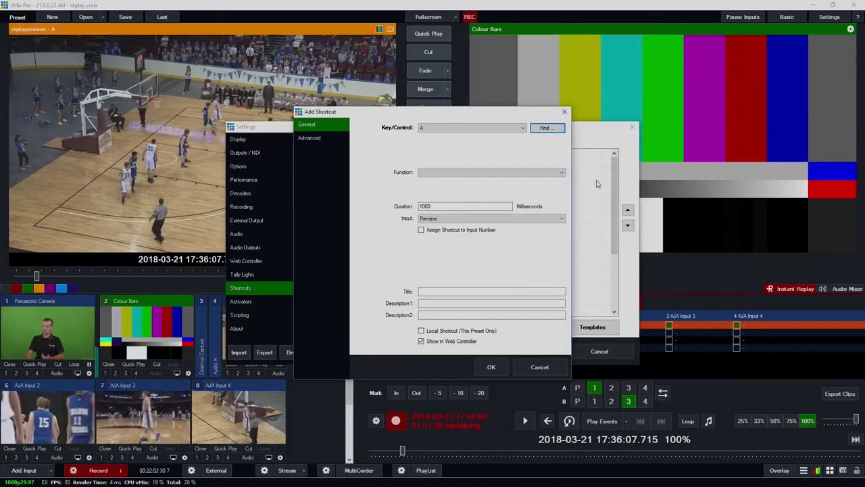
click(564, 113)
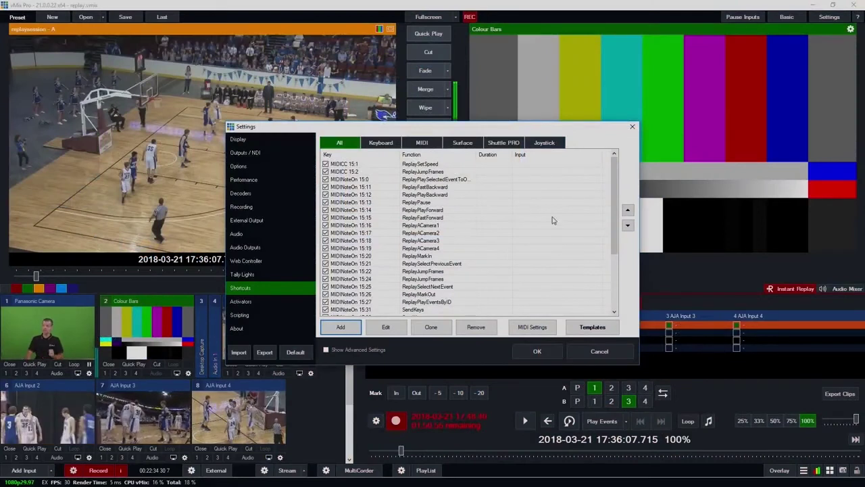
click(633, 128)
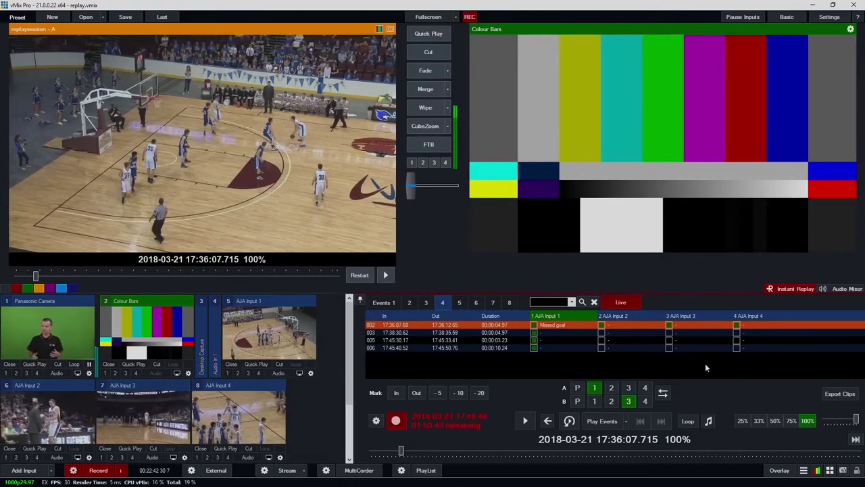
Compare the Replay ShuttlePROv2 and Replay JLCooper ES SloMo shortcut templates in the settings without applying either.
click(829, 17)
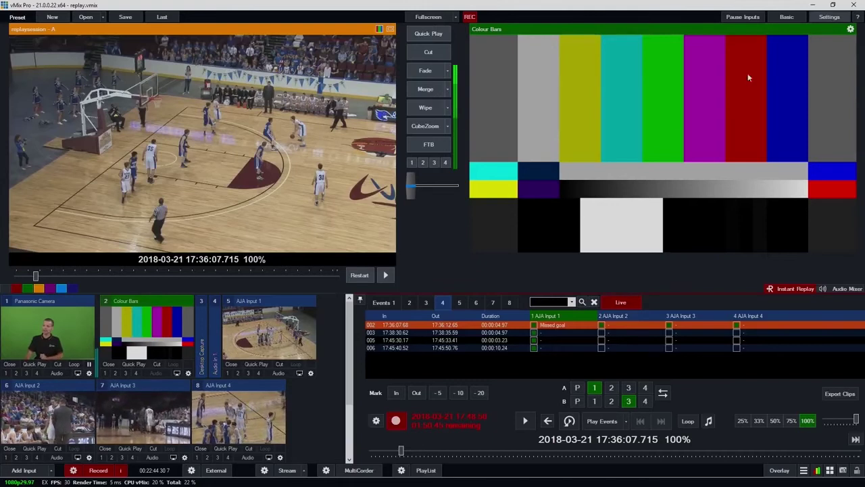
click(253, 286)
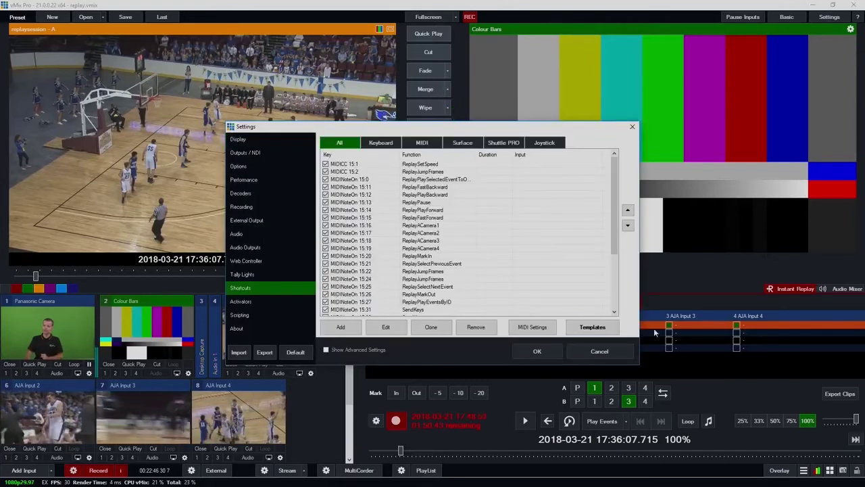
click(598, 329)
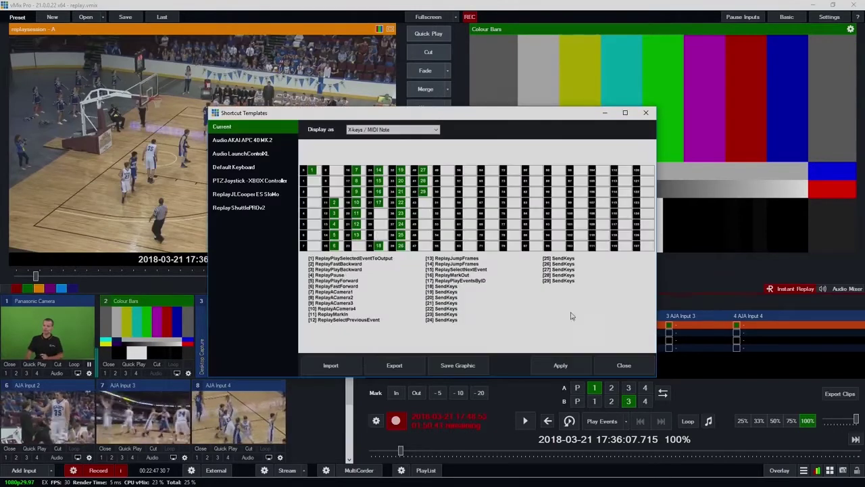
click(263, 201)
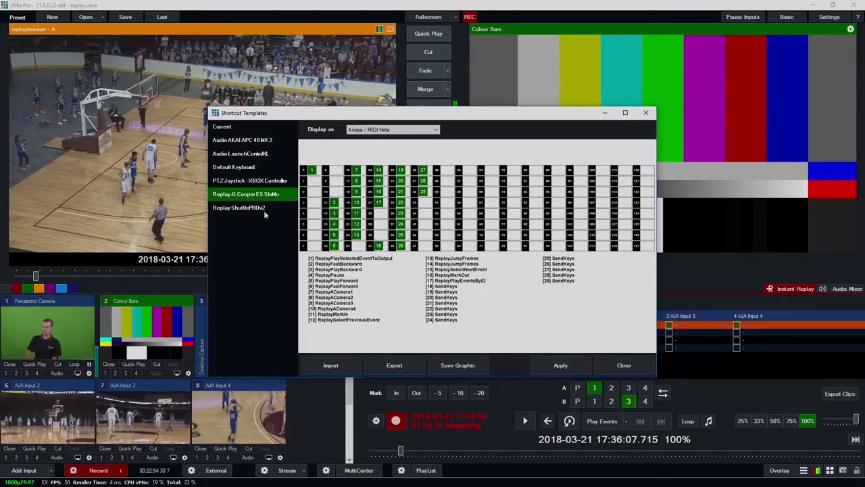
click(264, 209)
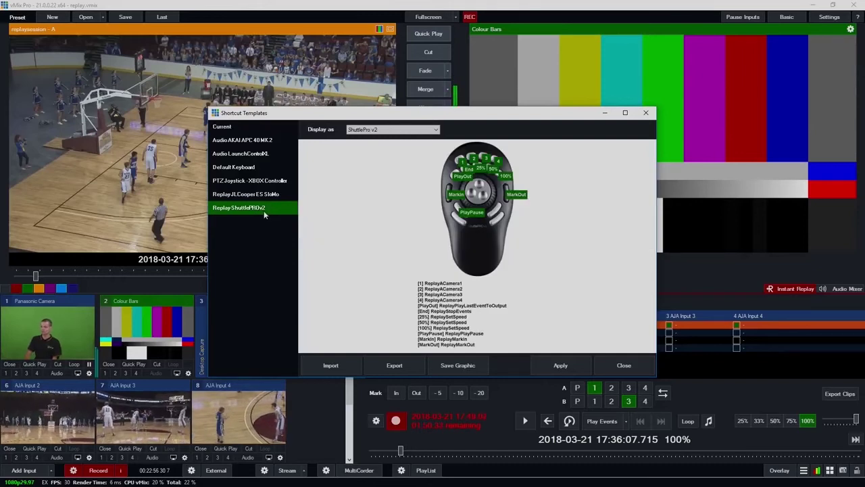
click(260, 196)
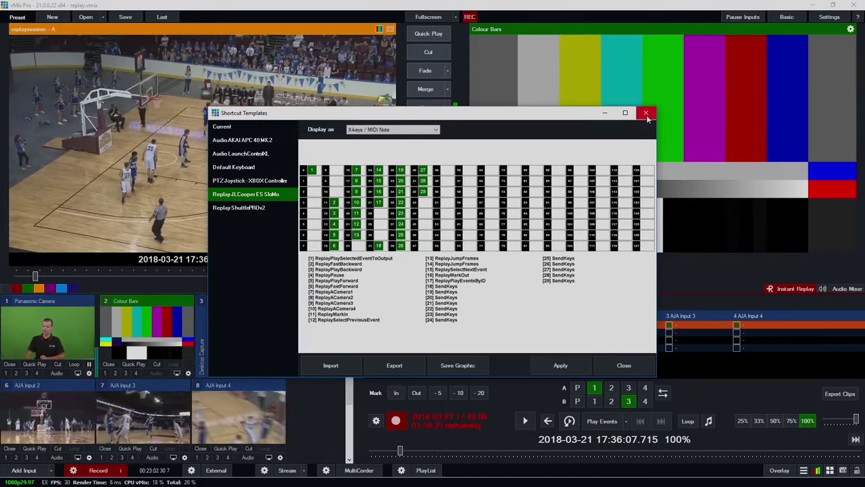
click(647, 116)
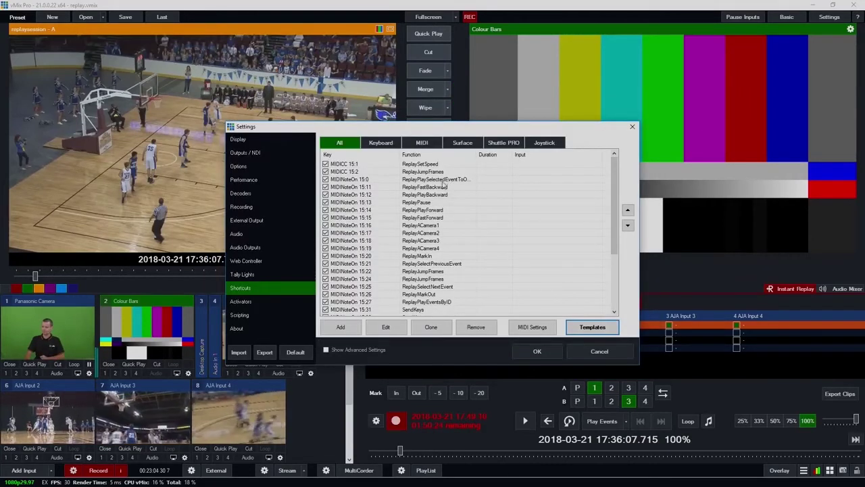
Apply the Replay JLCooper ES SloMo shortcut template, check the shortcut list and save the settings.
click(593, 327)
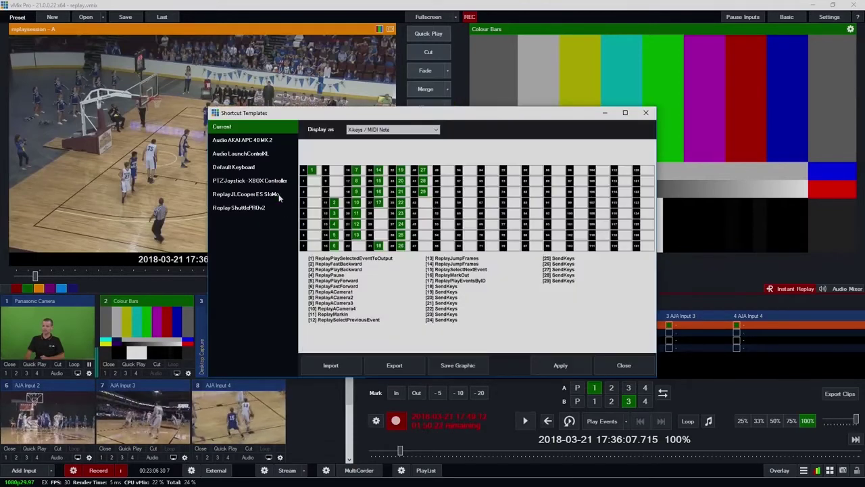
click(279, 194)
click(560, 365)
click(646, 112)
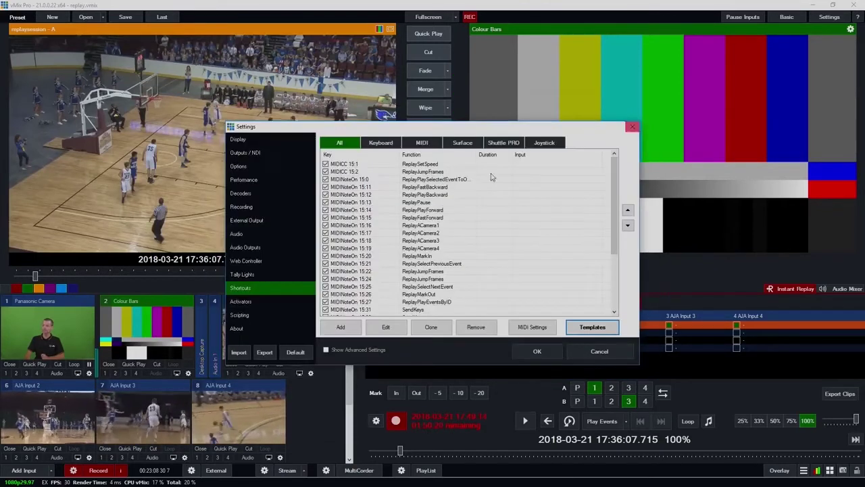
click(426, 179)
scroll(426, 203, down, 5)
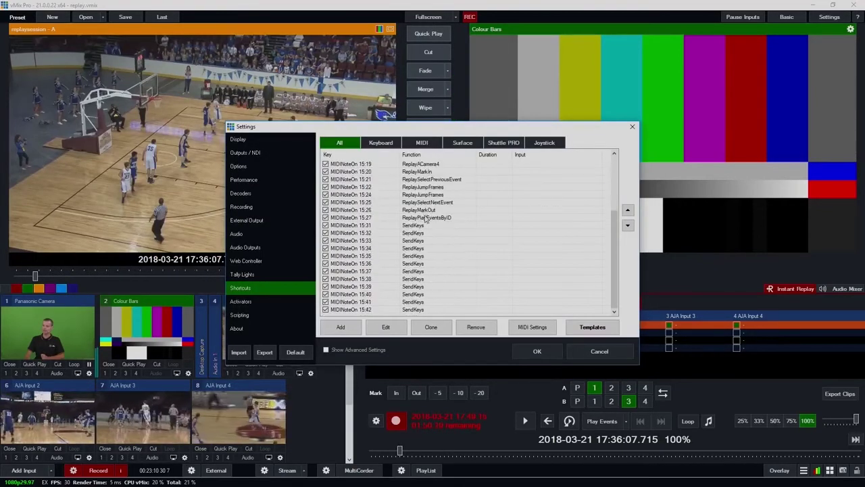
scroll(430, 230, up, 6)
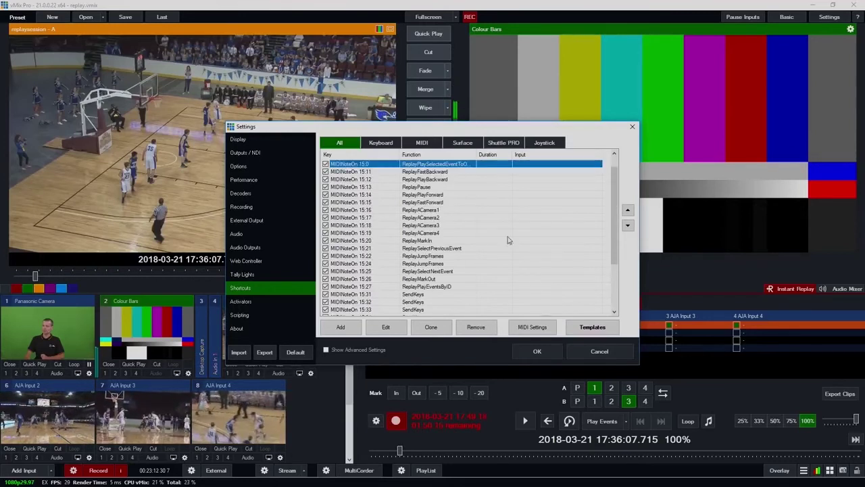
click(537, 351)
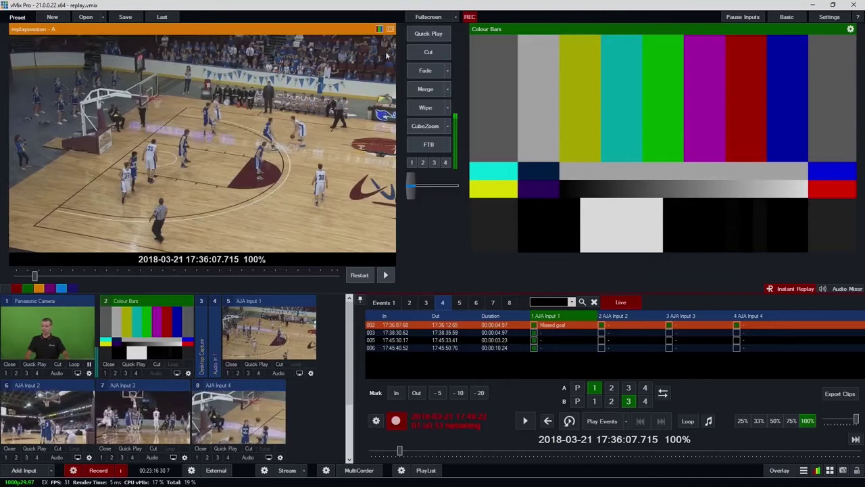
Cut the replaysession A input to the output and adjust the in point of event 007 to 17:36:09.51.
click(429, 53)
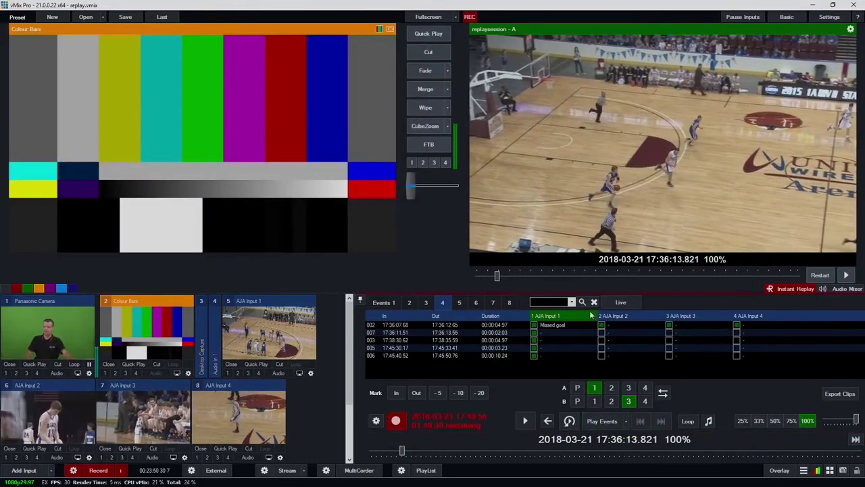
click(502, 333)
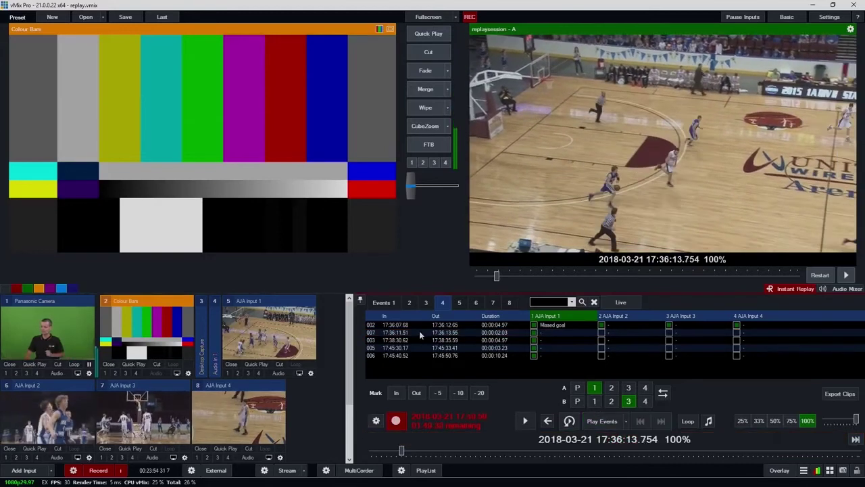
click(406, 332)
scroll(396, 332, down, 5)
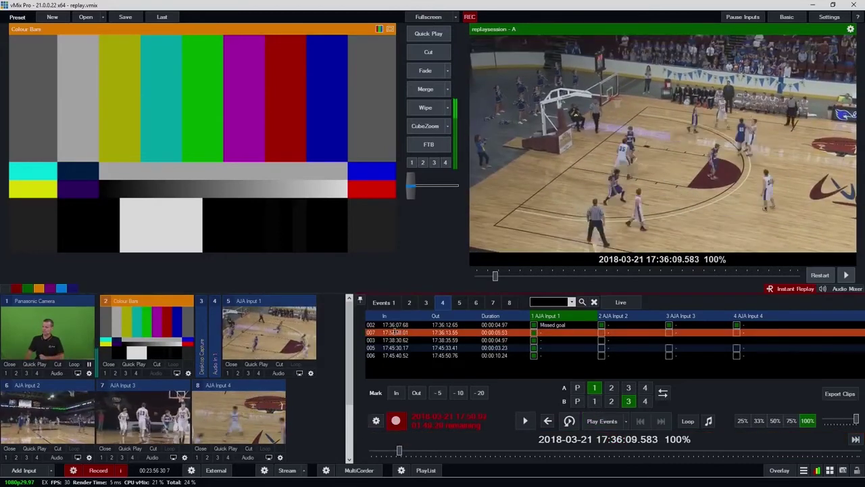
scroll(395, 332, up, 1)
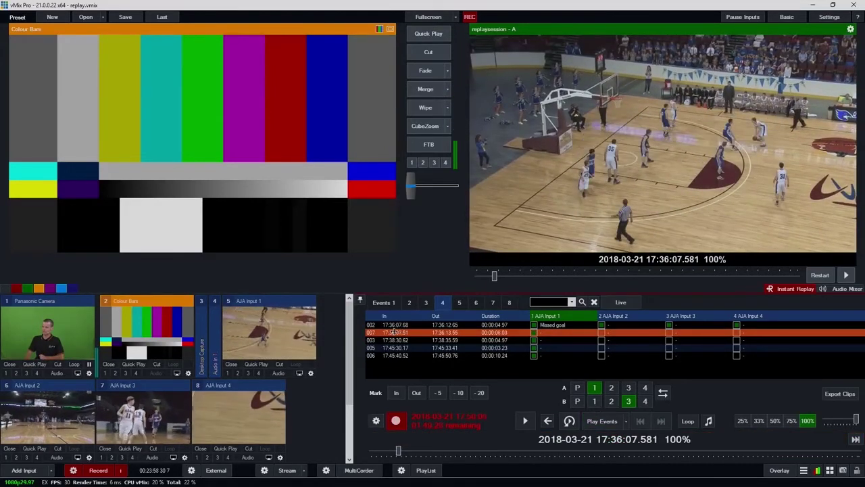
scroll(396, 332, up, 3)
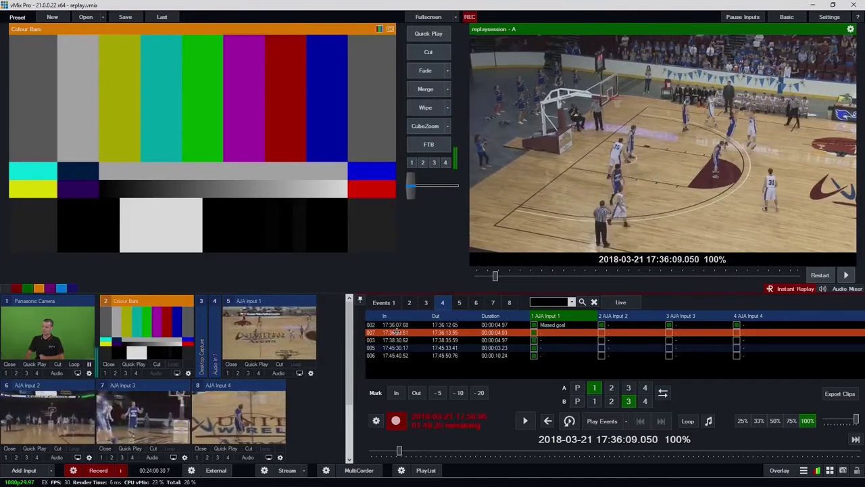
scroll(395, 331, up, 1)
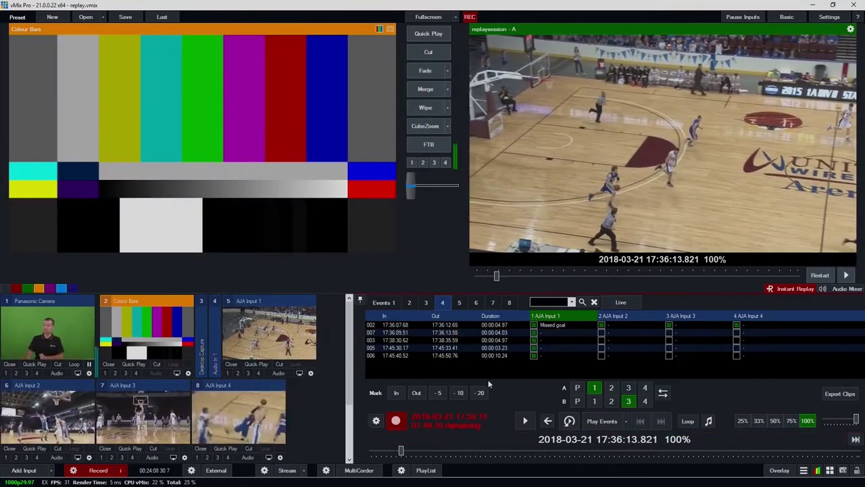
scroll(561, 443, down, 5)
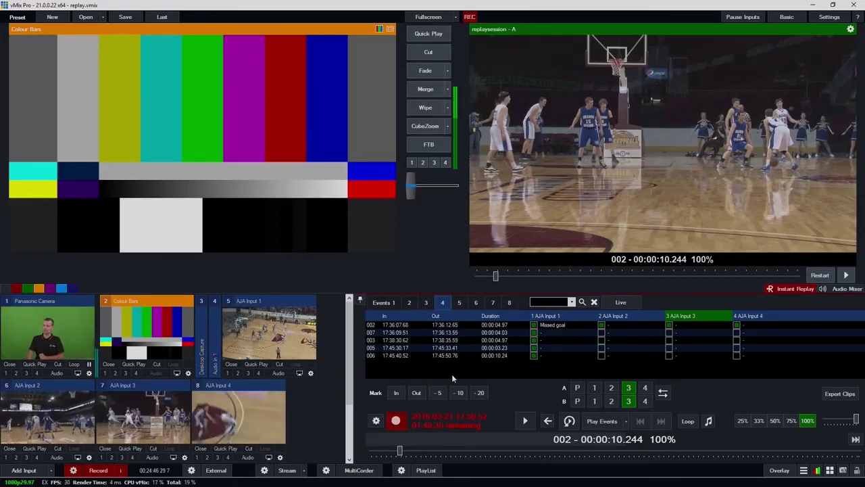
Play events 002 and 005 in sequence by ID, entering 002005.
click(628, 422)
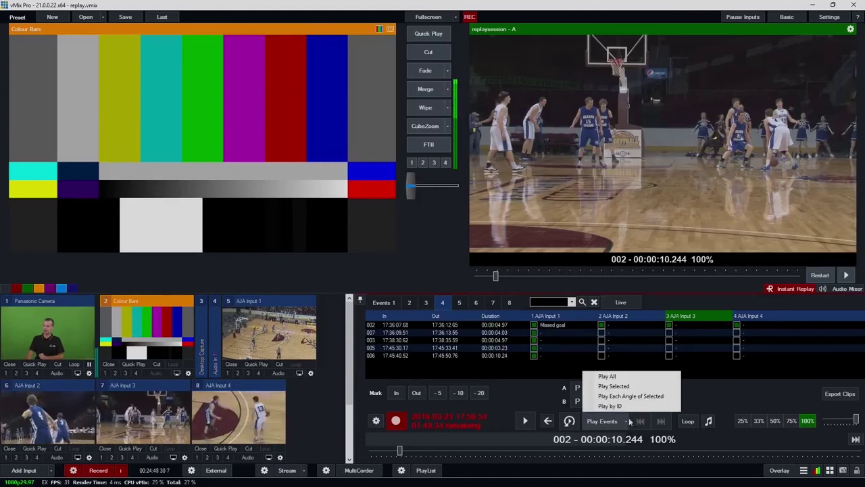
click(628, 406)
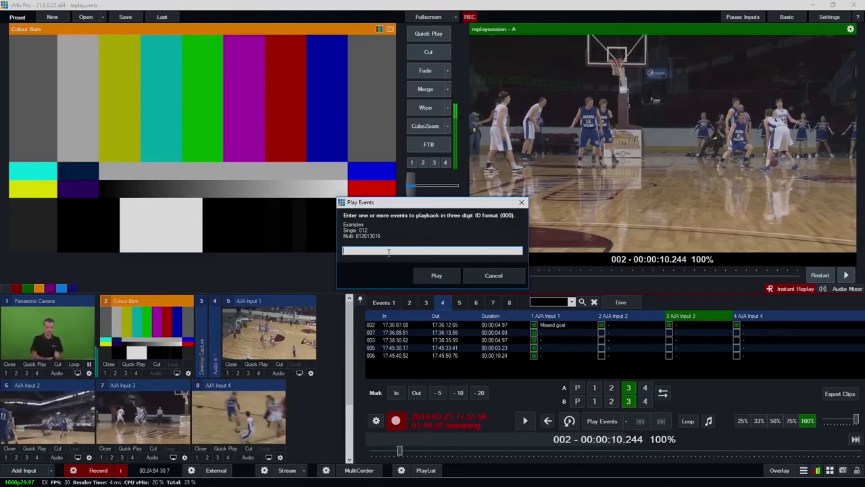
text(002)
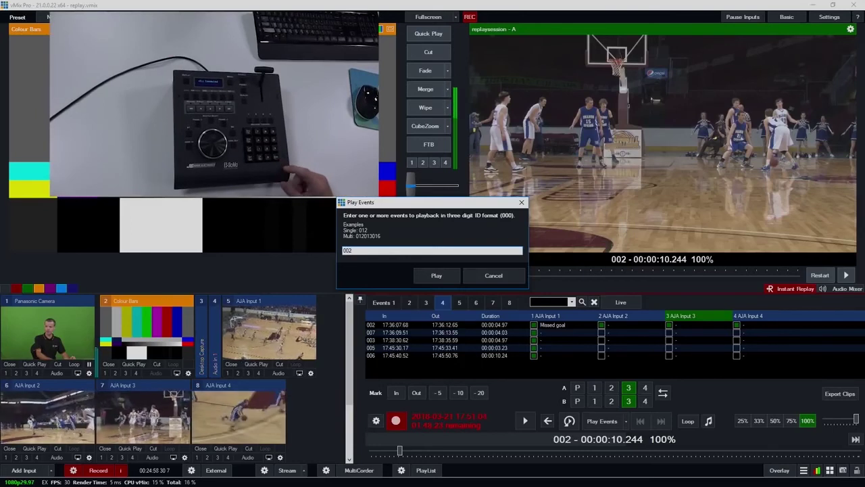
text(005)
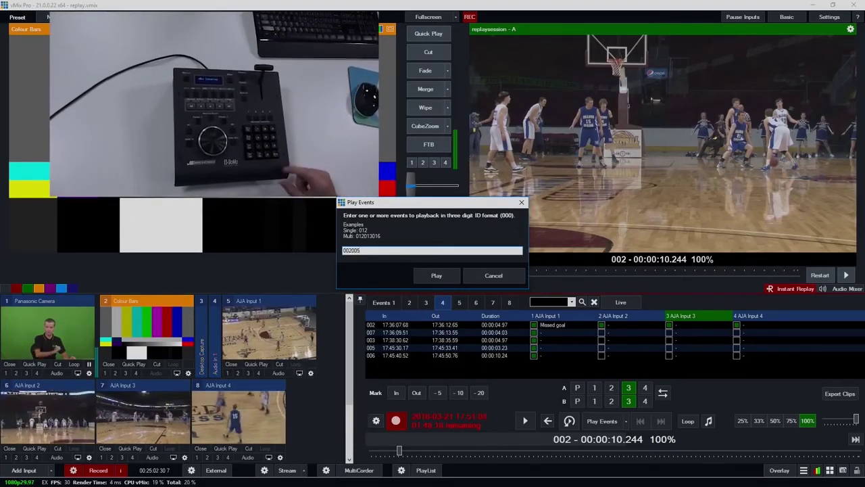
key(Return)
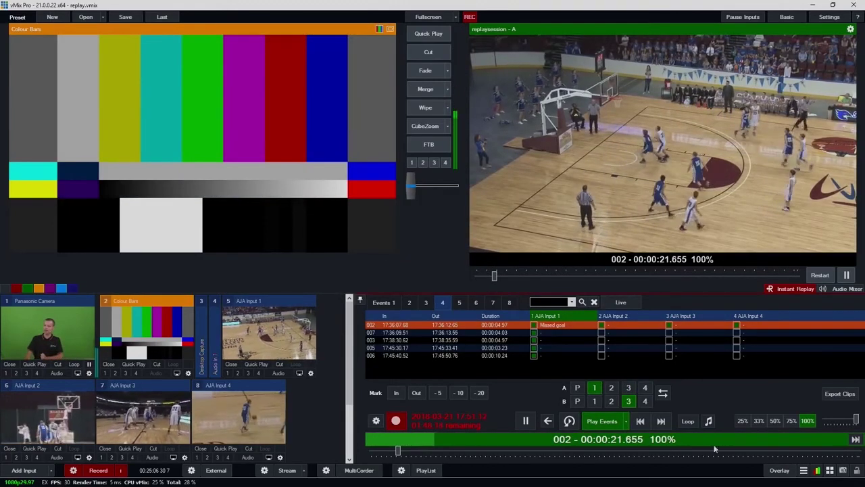
Skip ahead through the camera angles of event 002 and on to event 005 during playback.
click(662, 421)
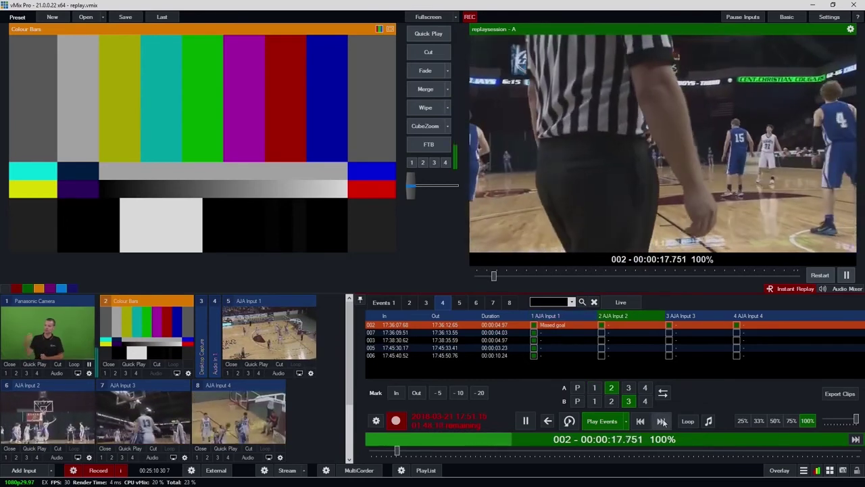
click(662, 420)
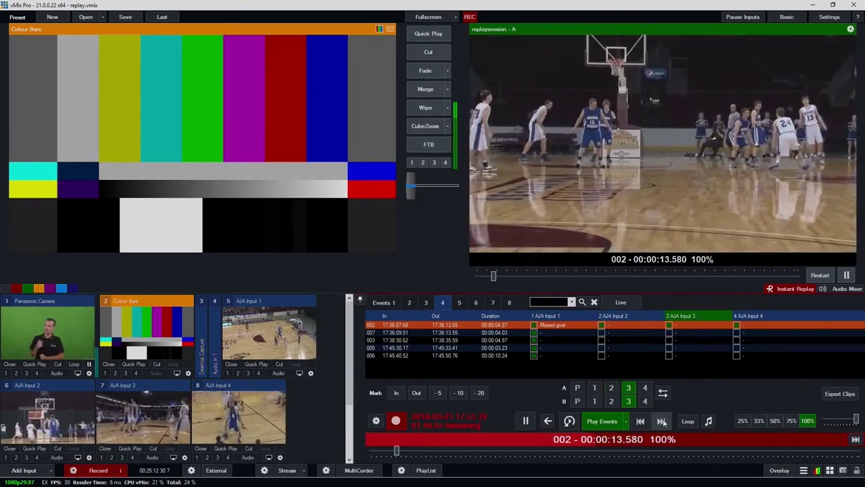
click(662, 421)
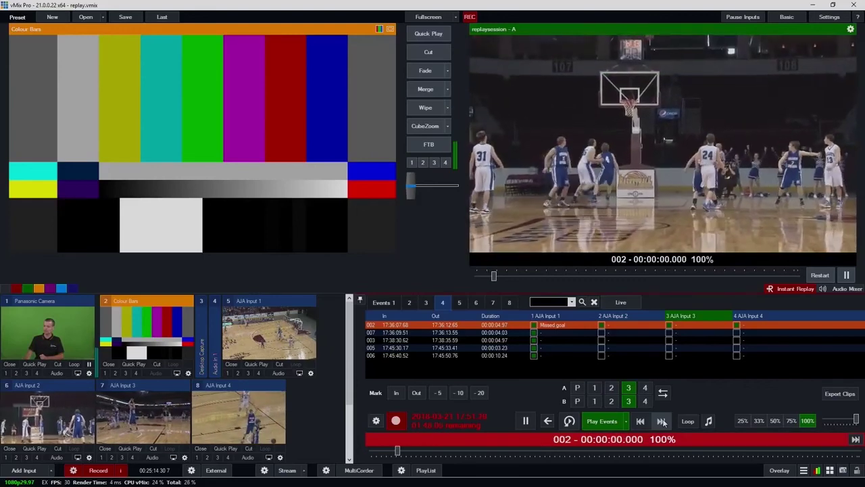
click(662, 421)
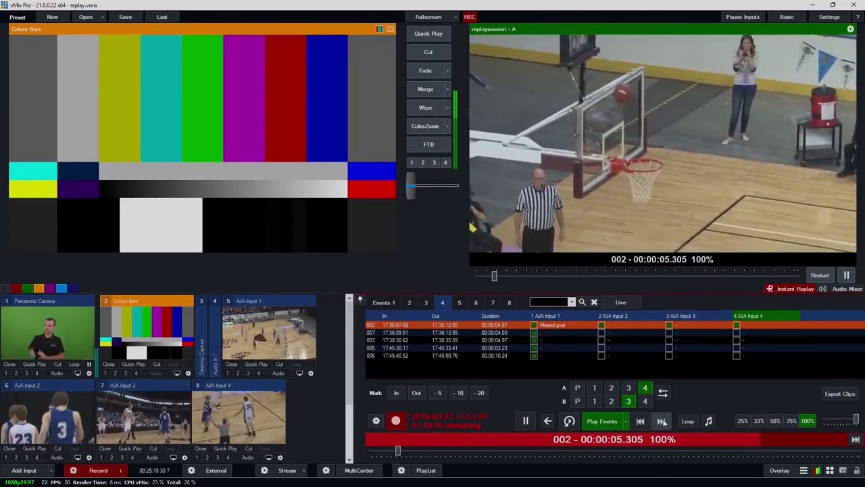
click(662, 420)
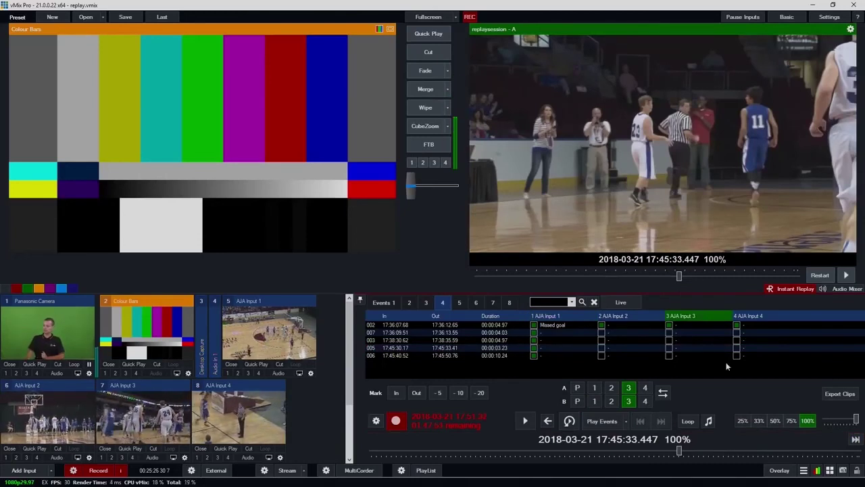
Move the replay position back to an earlier point on the replay timeline.
click(613, 452)
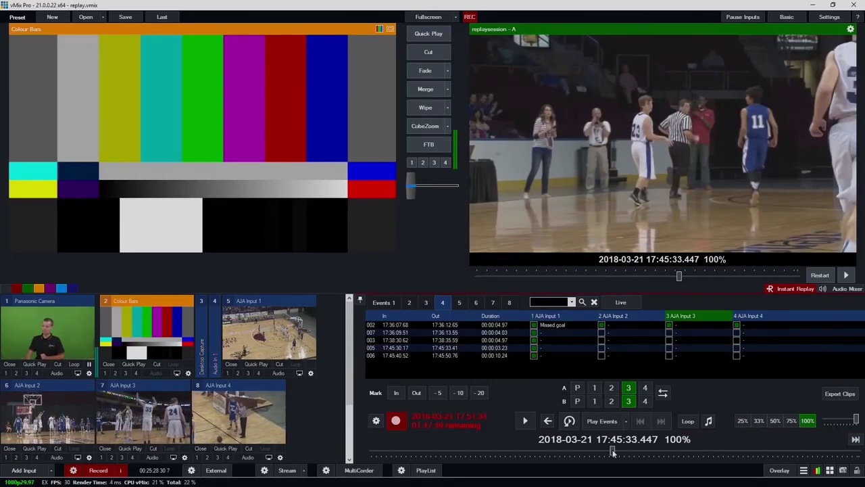